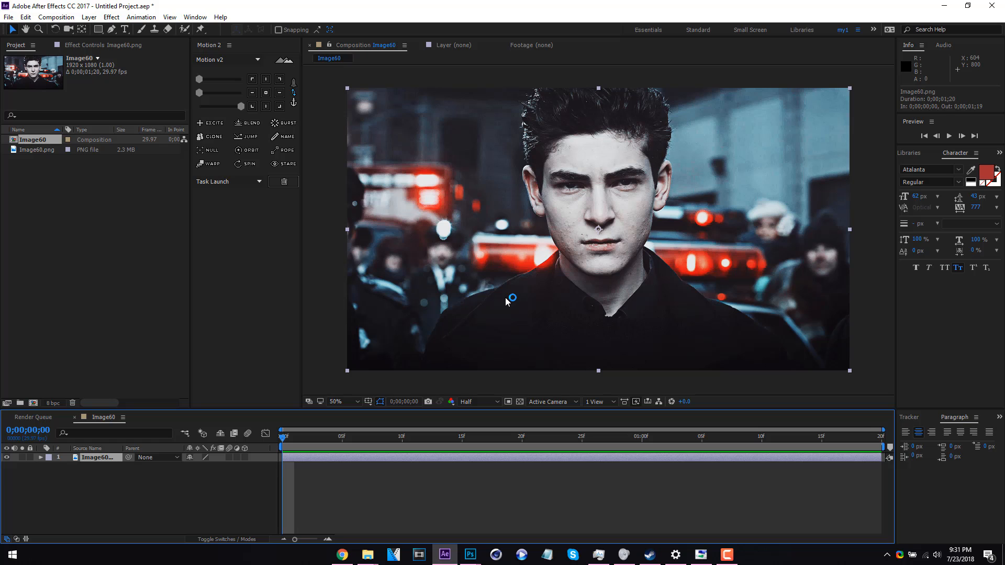
Play back the Image60 composition to preview the image
key("comma")
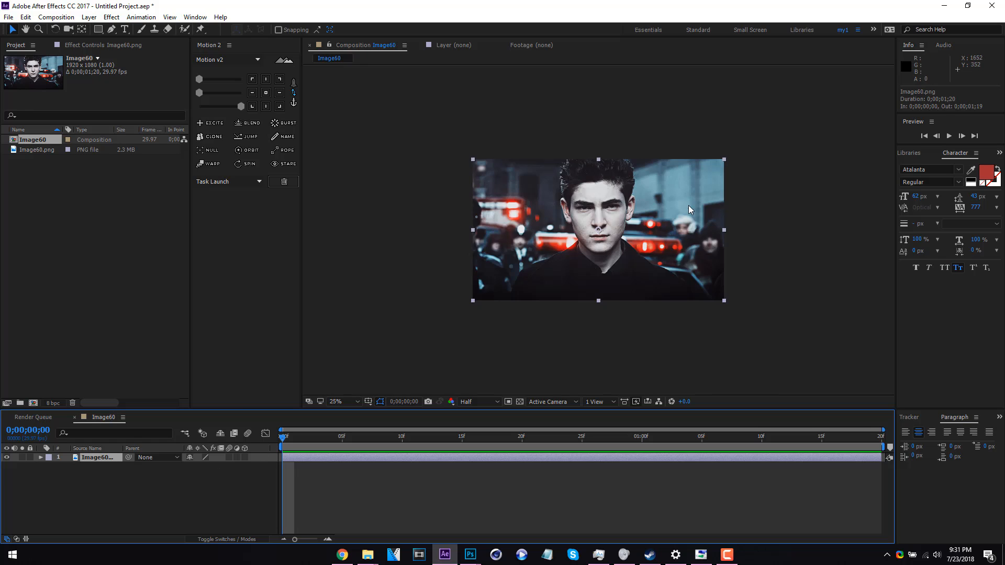
key("period")
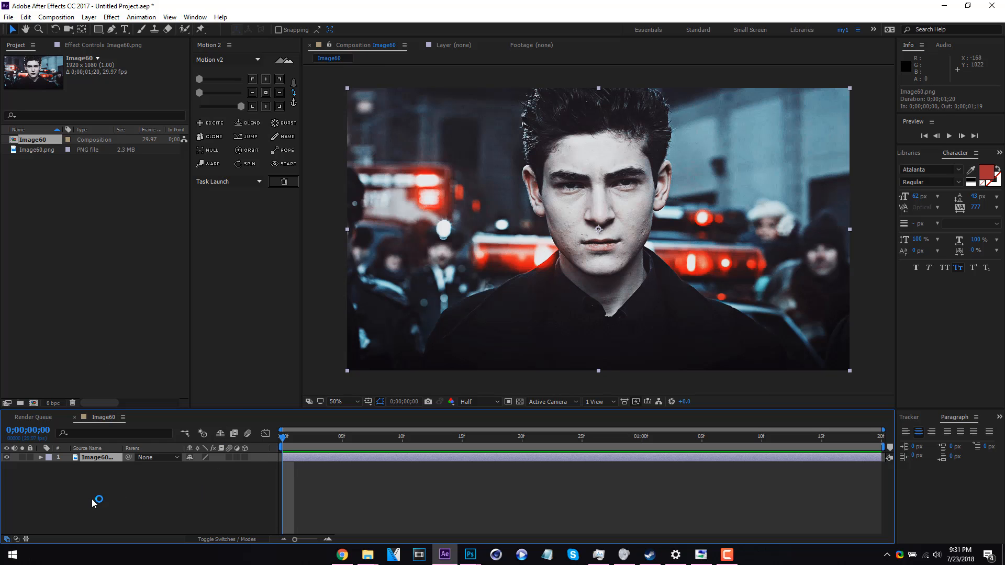
left_click_drag(401, 439, 213, 425)
left_click_drag(509, 427, 92, 421)
key("space")
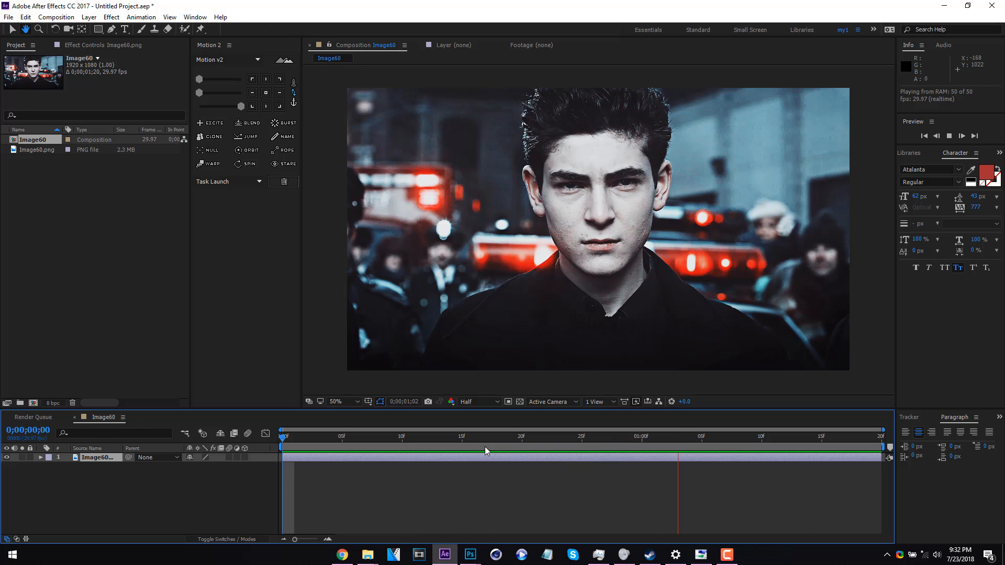
key("space")
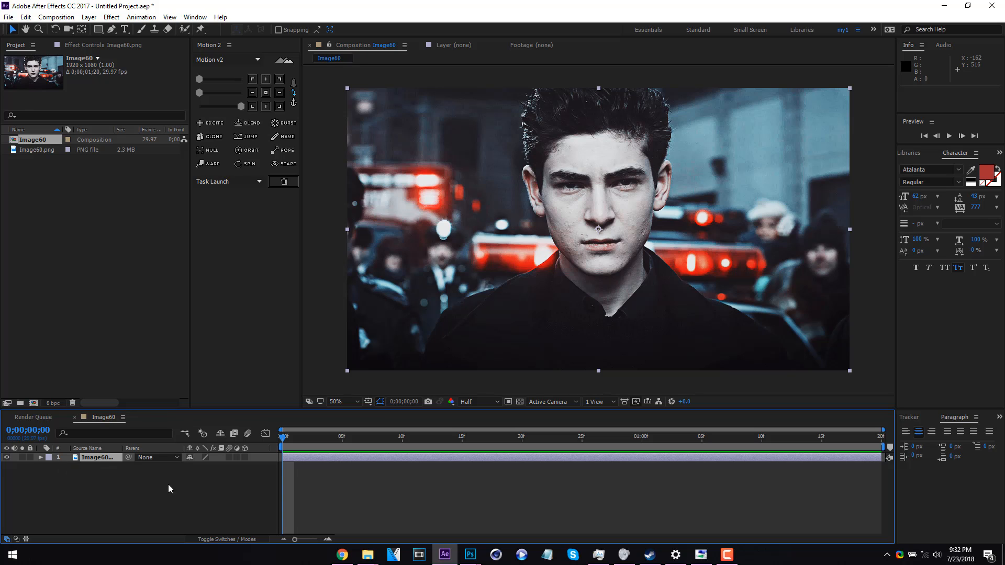
Make the Image60 layer a 3D layer and duplicate it
left_click(258, 494)
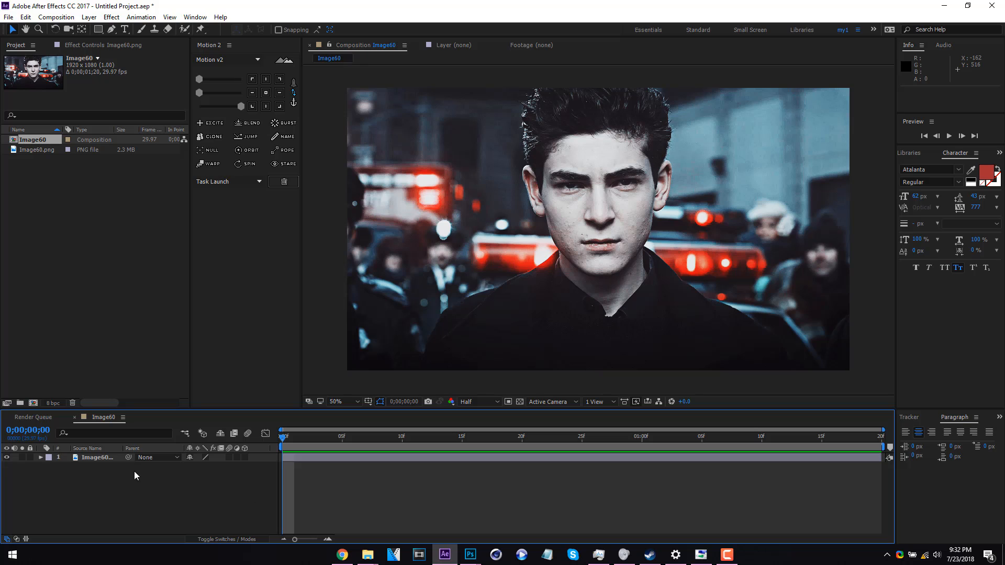
left_click(99, 459)
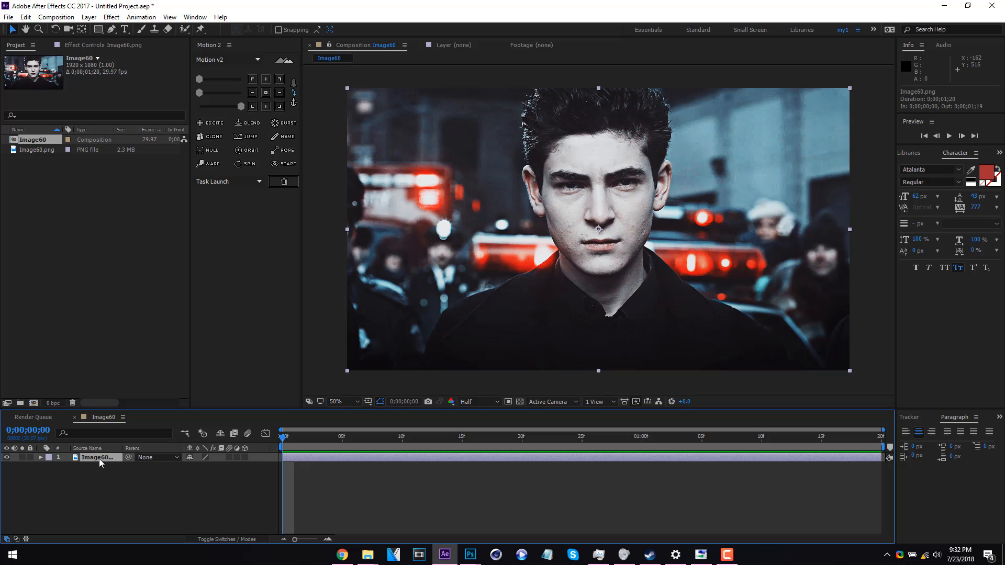
left_click(244, 457)
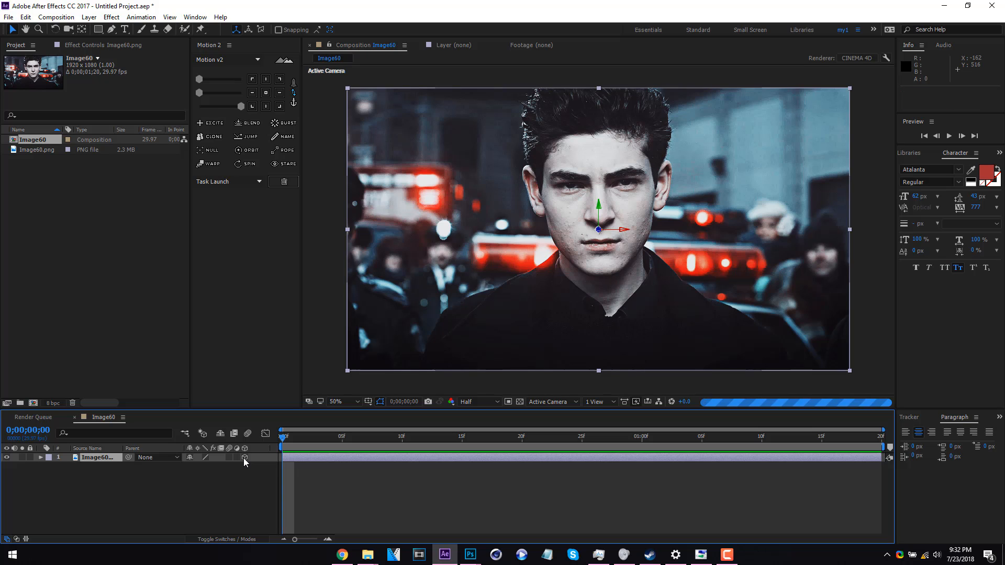
left_click(92, 459)
key("ctrl+d")
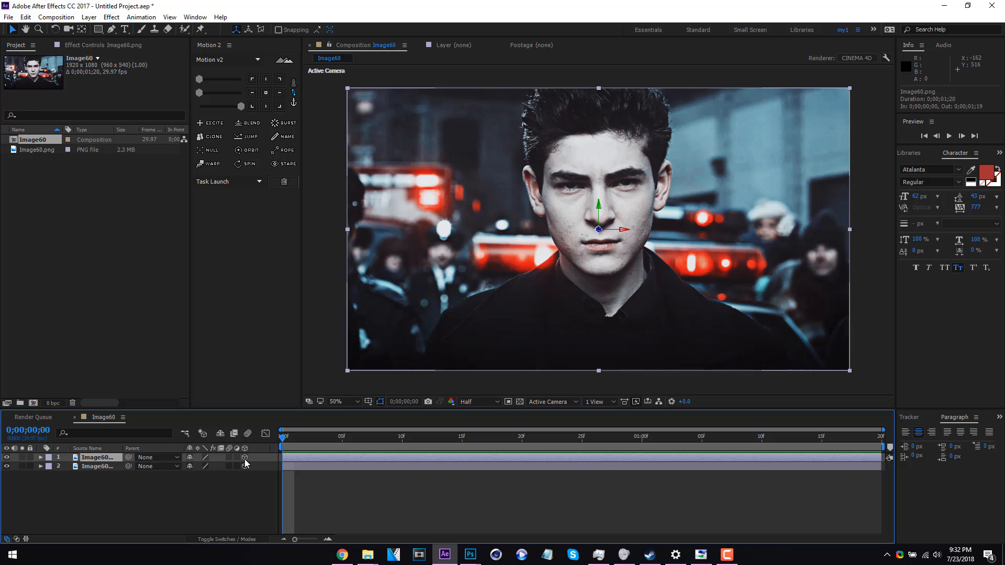
Draw a rectangular mask about 700 px tall around the face on the upper Image60 layer and centre the layer's anchor point within it
left_click(97, 29)
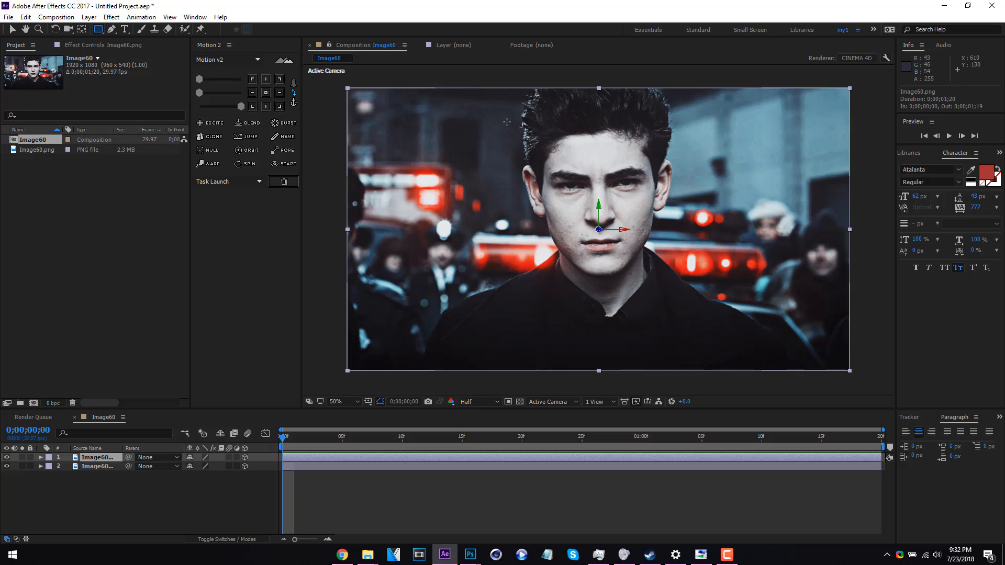
left_click_drag(506, 121, 679, 305)
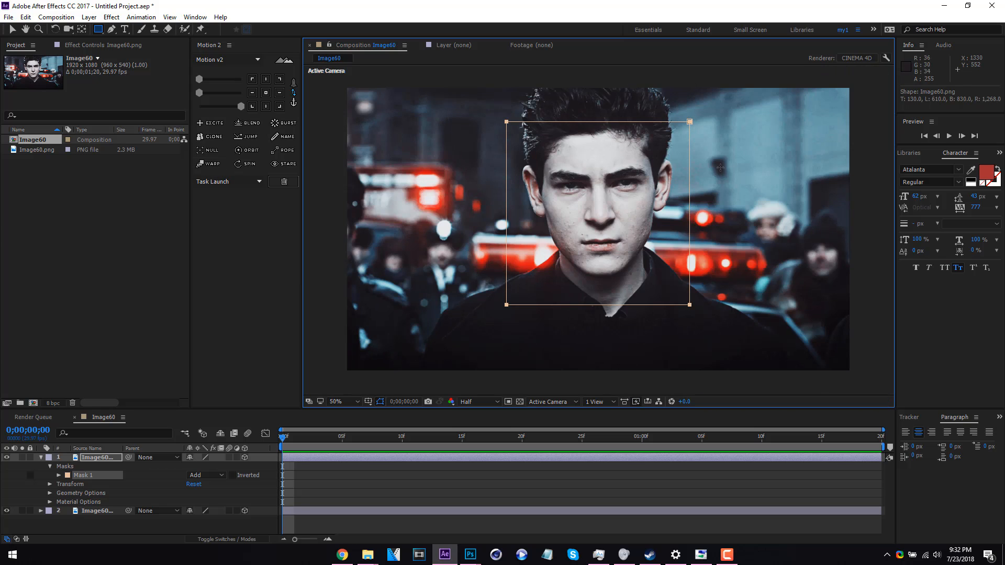
left_click(93, 458)
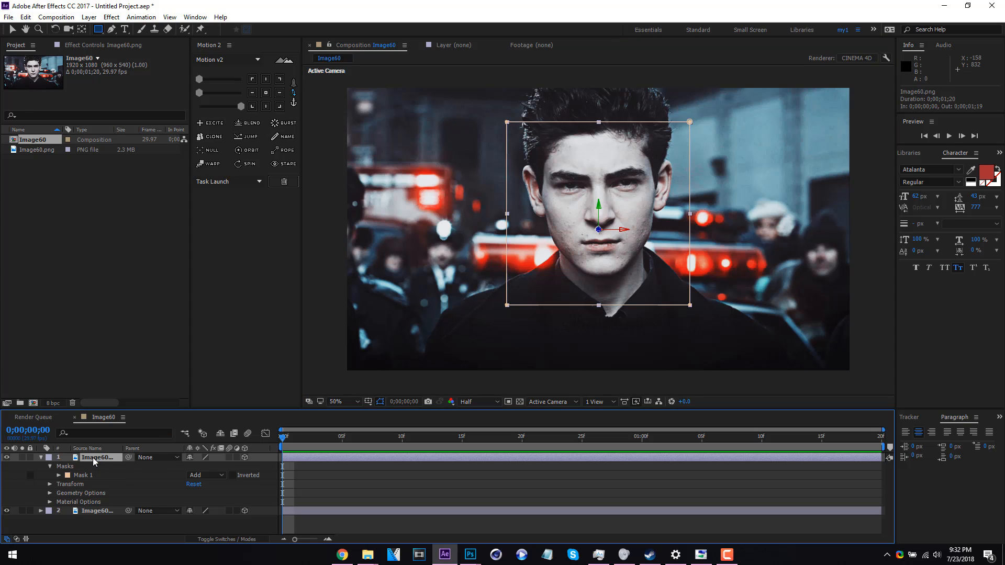
left_click(269, 93)
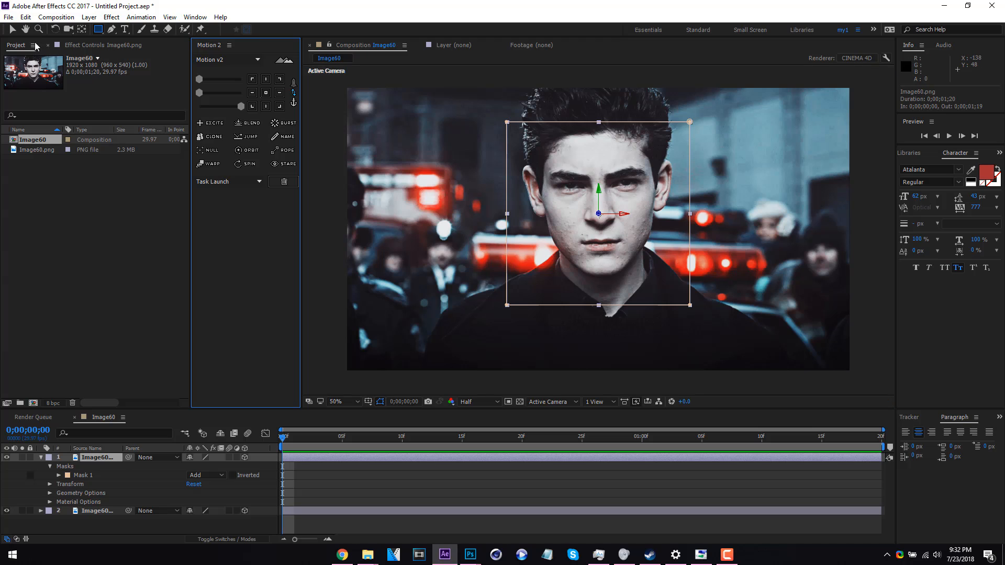
Move the masked Image60 layer forward in 3D space to a Z position of about -326
left_click(10, 30)
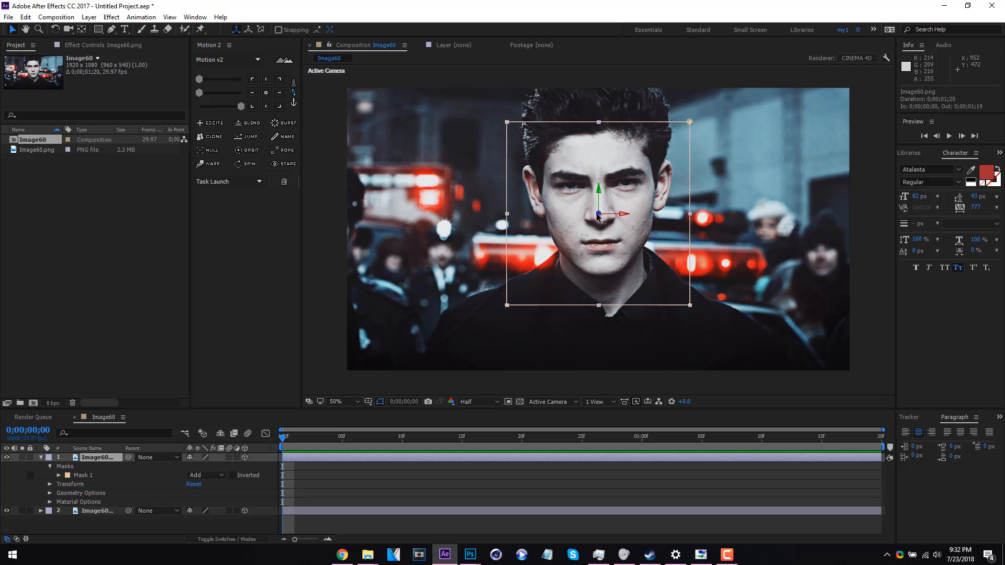
scroll(598, 225, "up", 1)
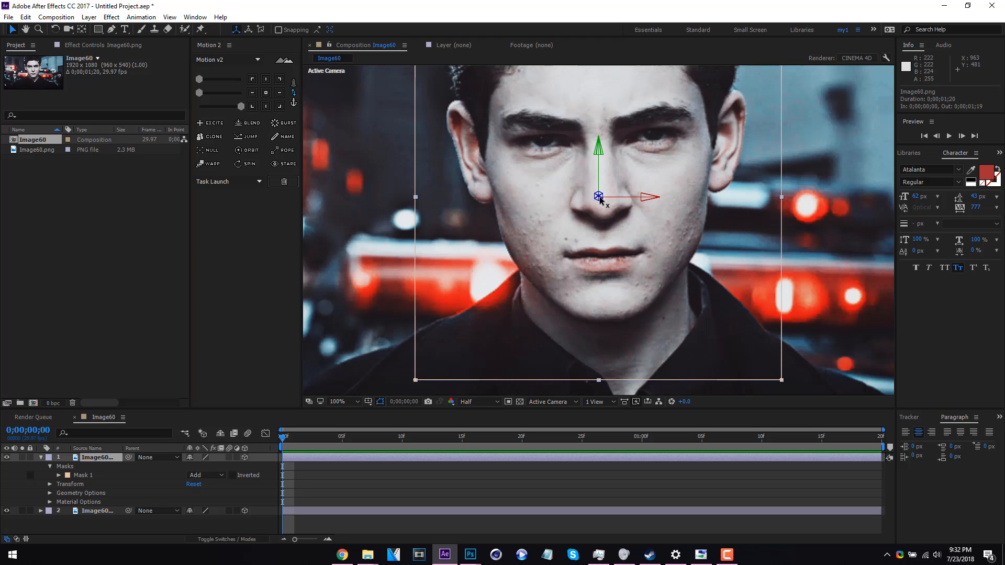
scroll(603, 196, "down", 1)
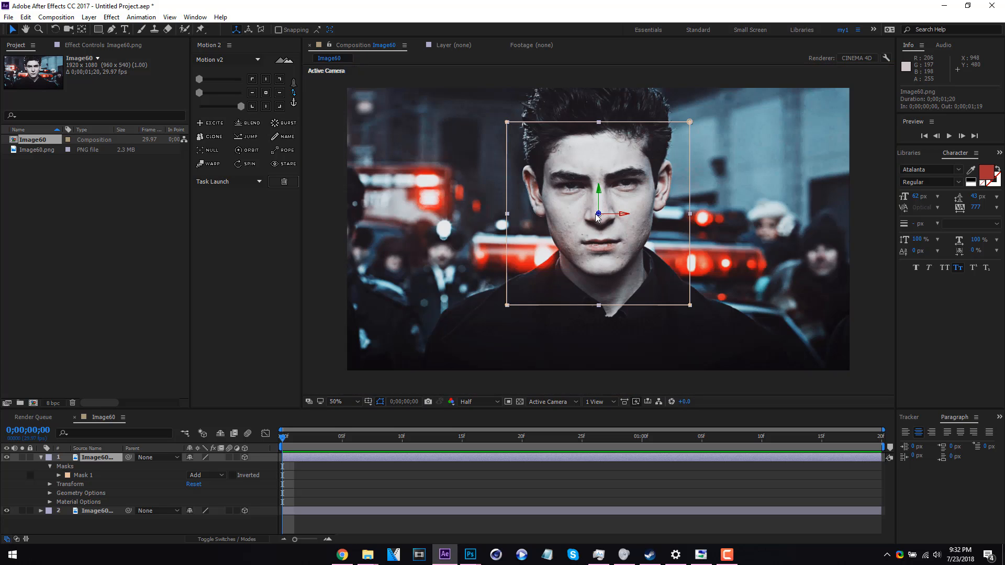
left_click(600, 215)
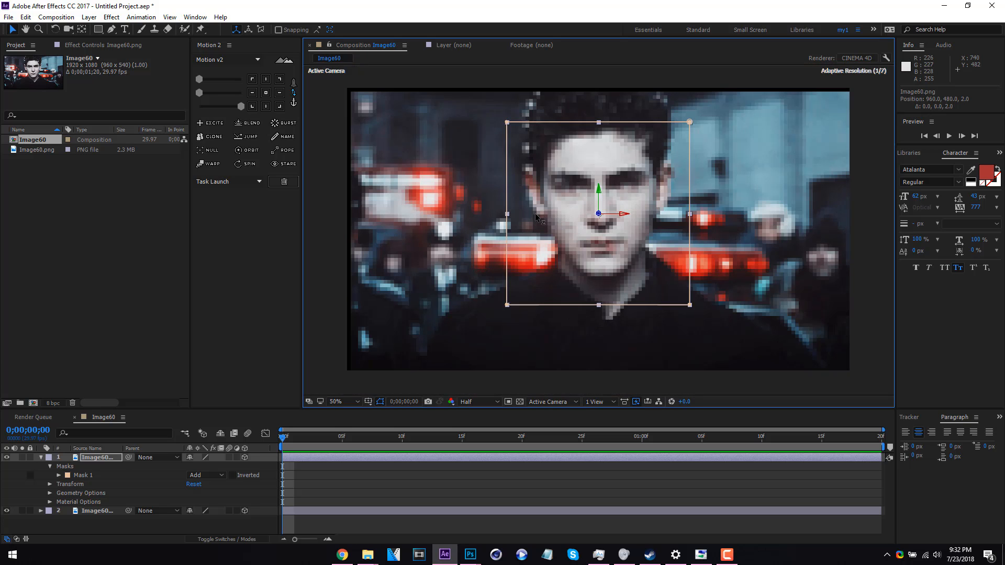
left_click_drag(529, 215, 401, 127)
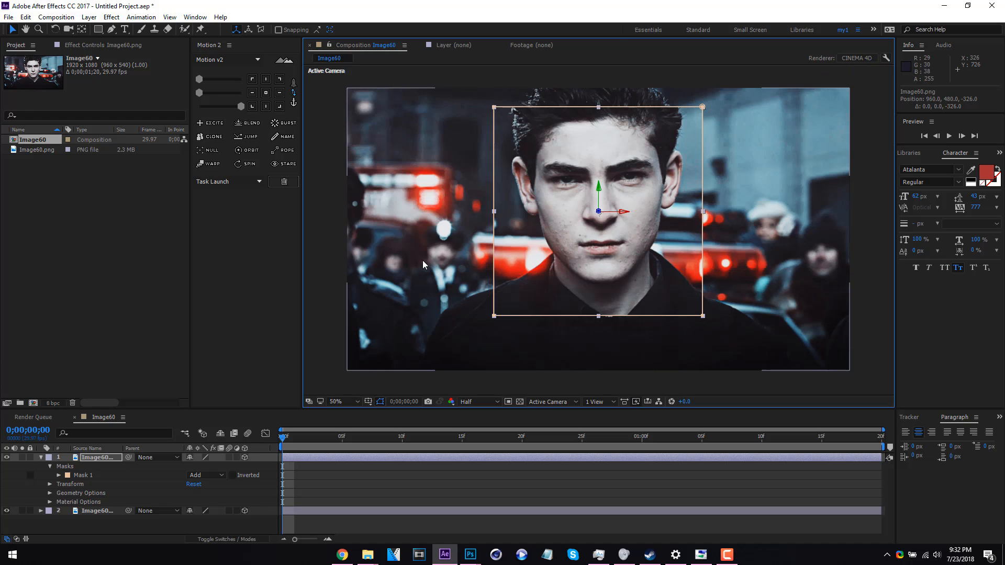
key("comma")
left_click(134, 528)
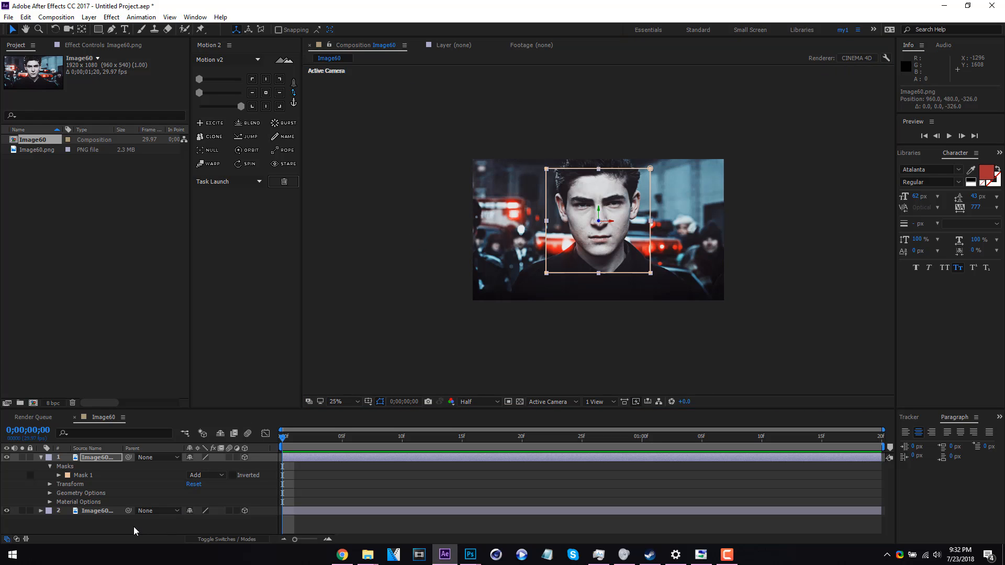
key("period")
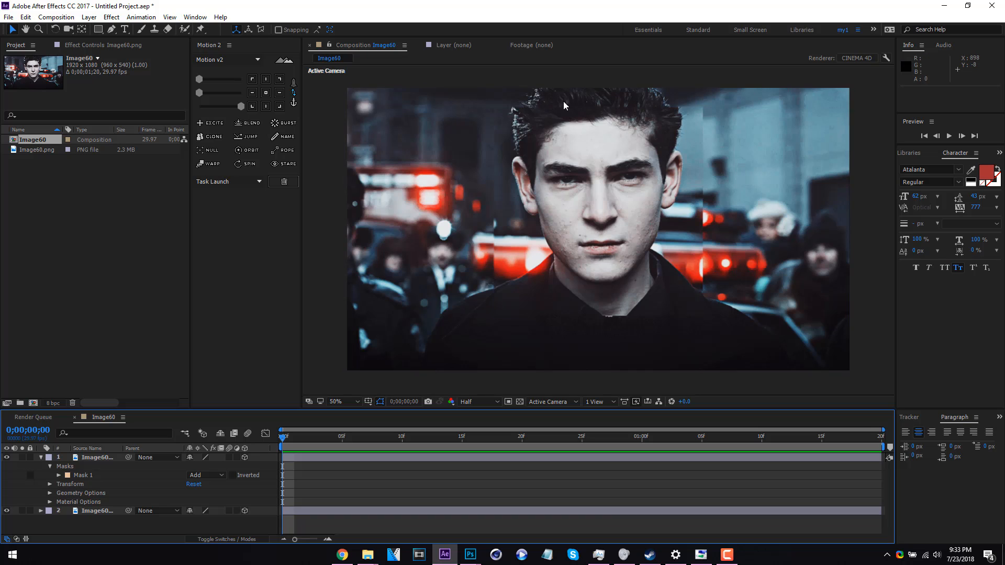
Apply the Drop Shadow effect to the masked Image60 layer
left_click(41, 458)
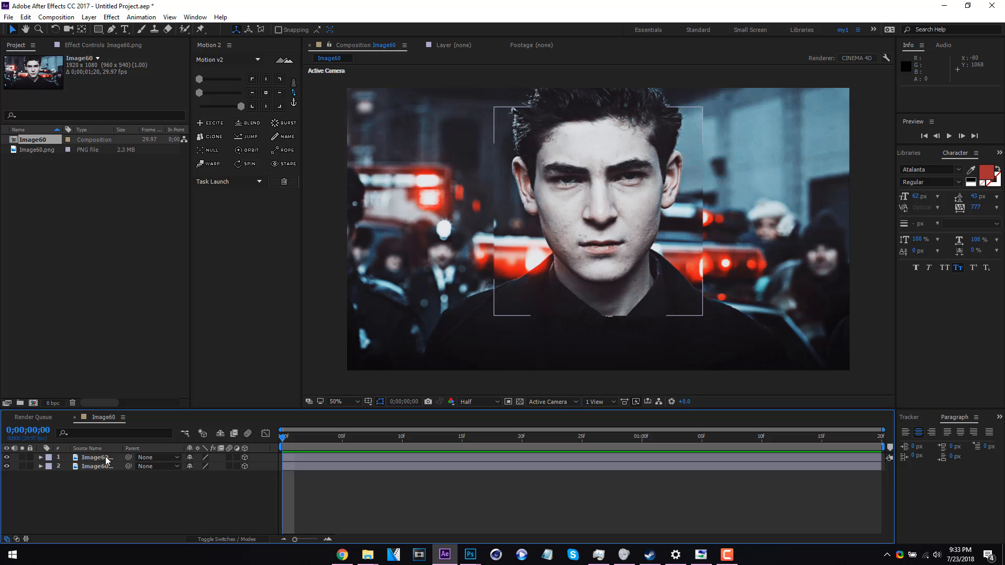
left_click(106, 459)
right_click(106, 458)
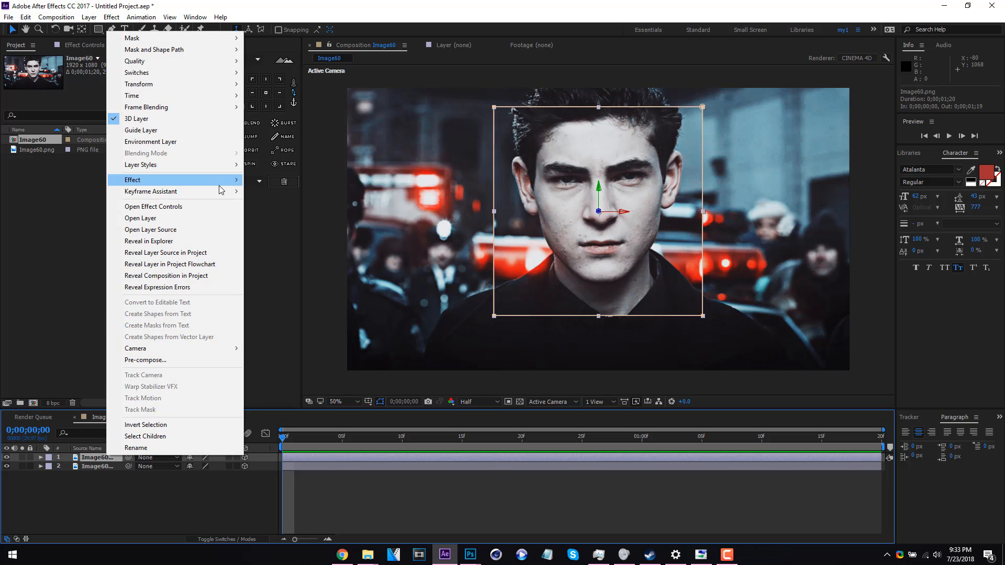
mouse_move(220, 183)
mouse_move(319, 399)
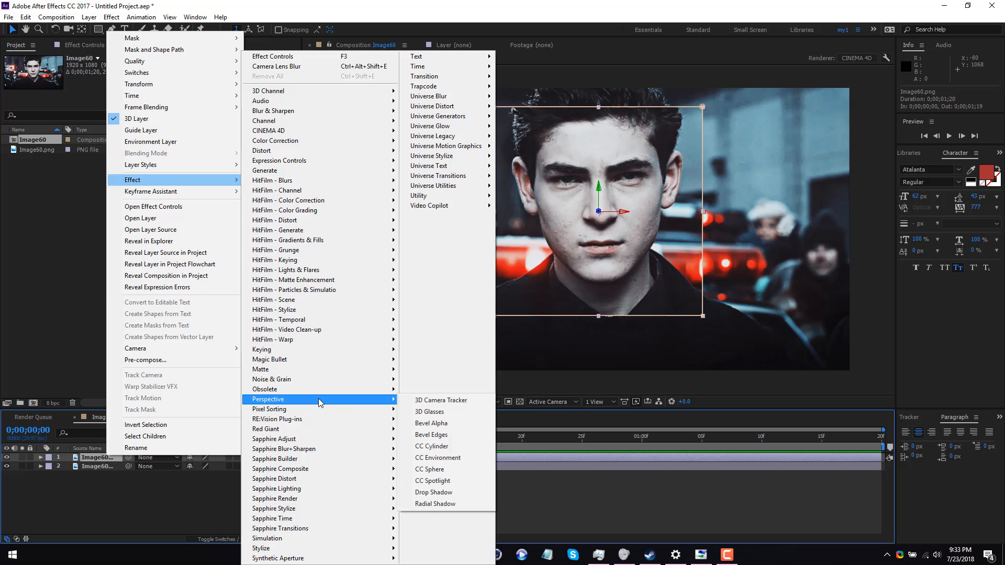
left_click(466, 491)
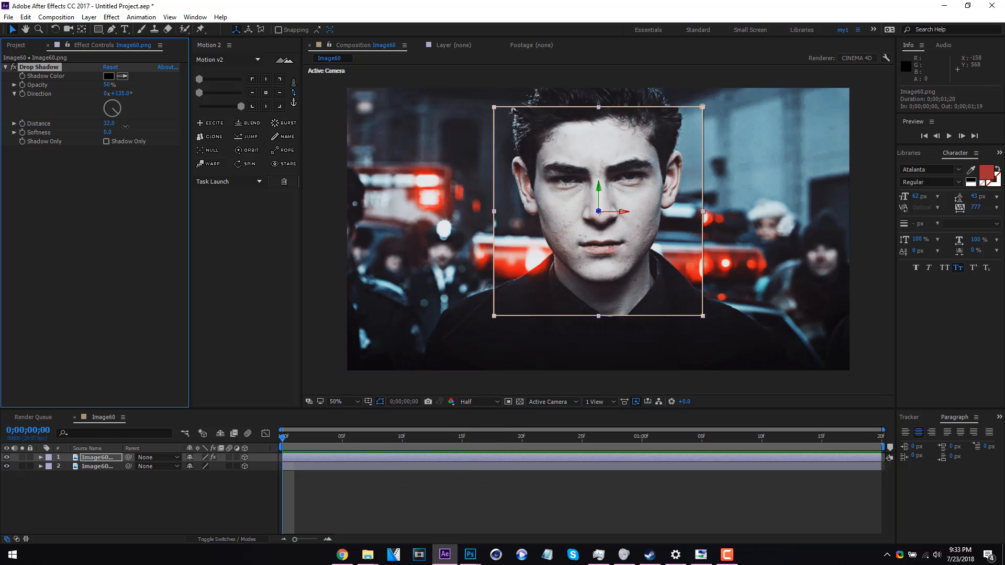
Set the drop shadow's distance to 42, opacity to 54% and softness to 36
left_click_drag(125, 127, 126, 126)
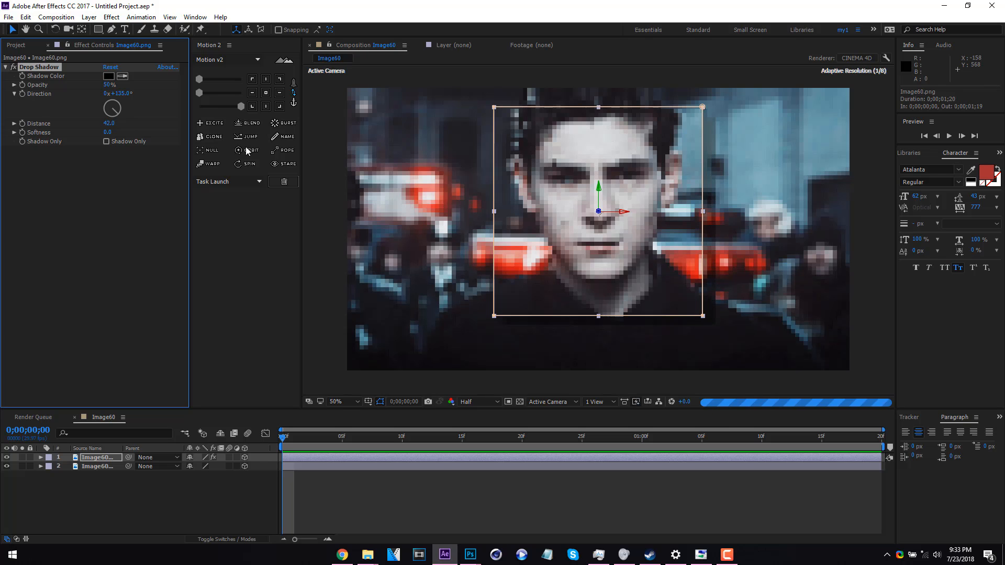
right_click(111, 86)
left_click(116, 132)
left_click_drag(110, 132, 122, 135)
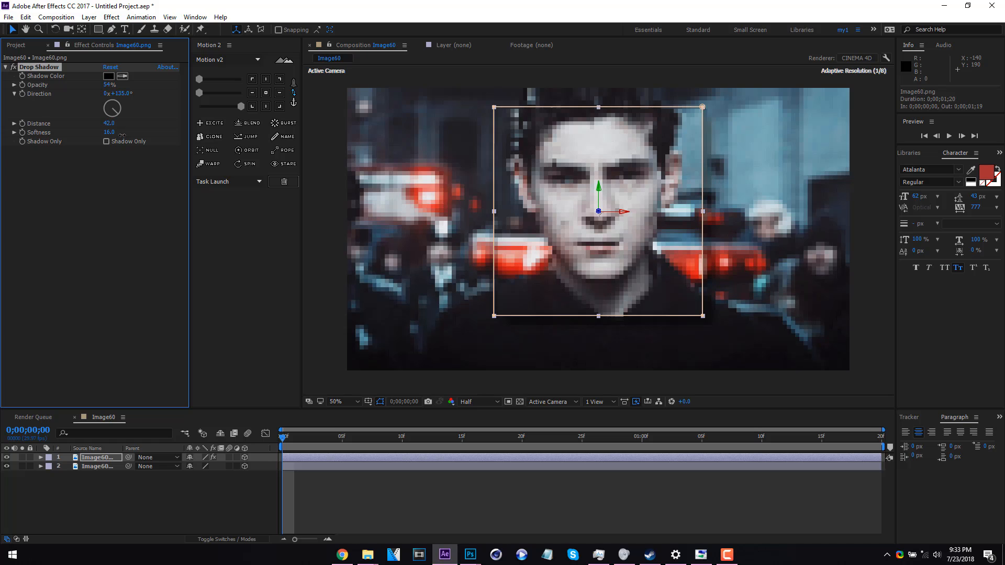
Create a two-node camera with the 50mm preset and place it below both image layers
right_click(143, 506)
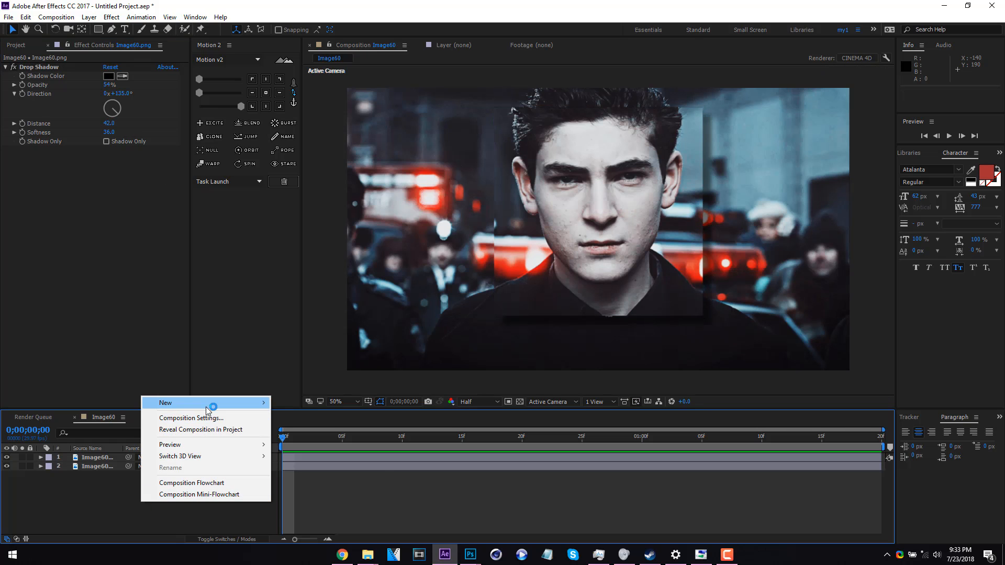
mouse_move(208, 410)
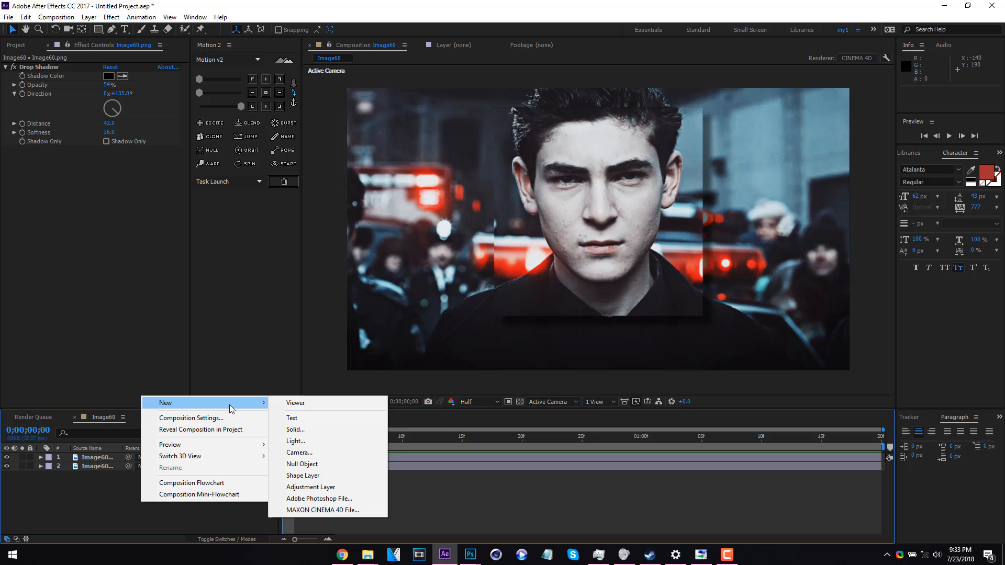
left_click(324, 454)
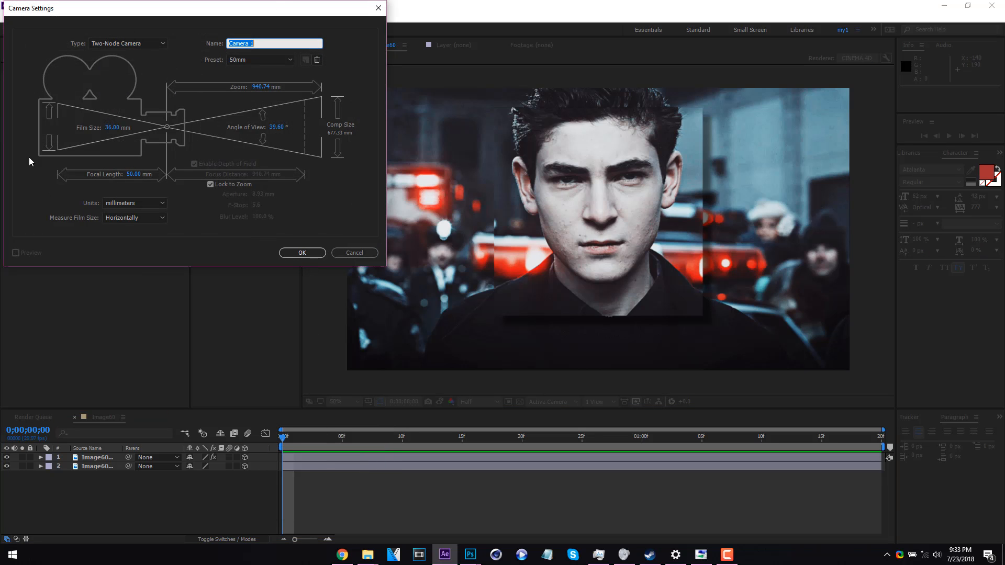
left_click(308, 254)
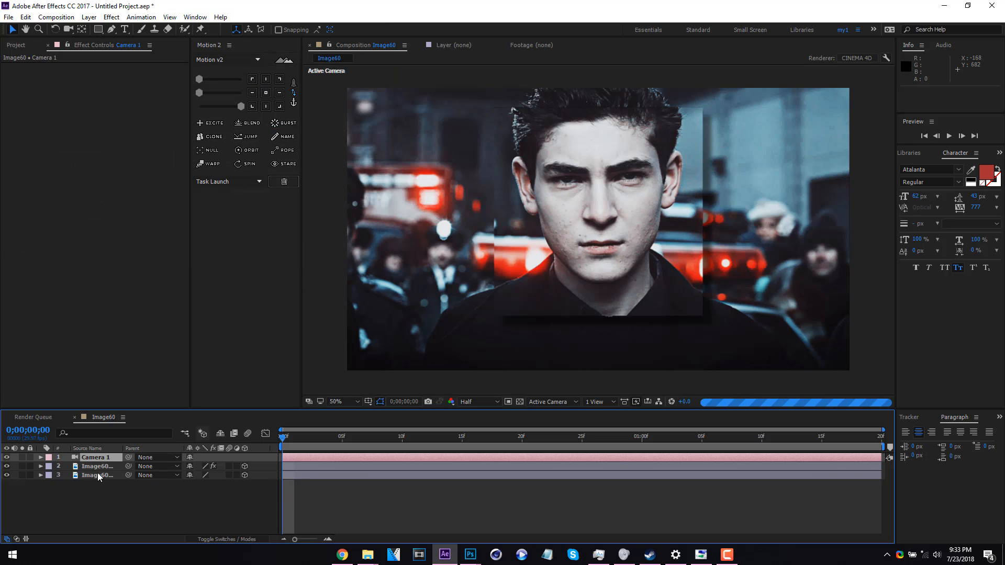
left_click_drag(101, 461, 112, 495)
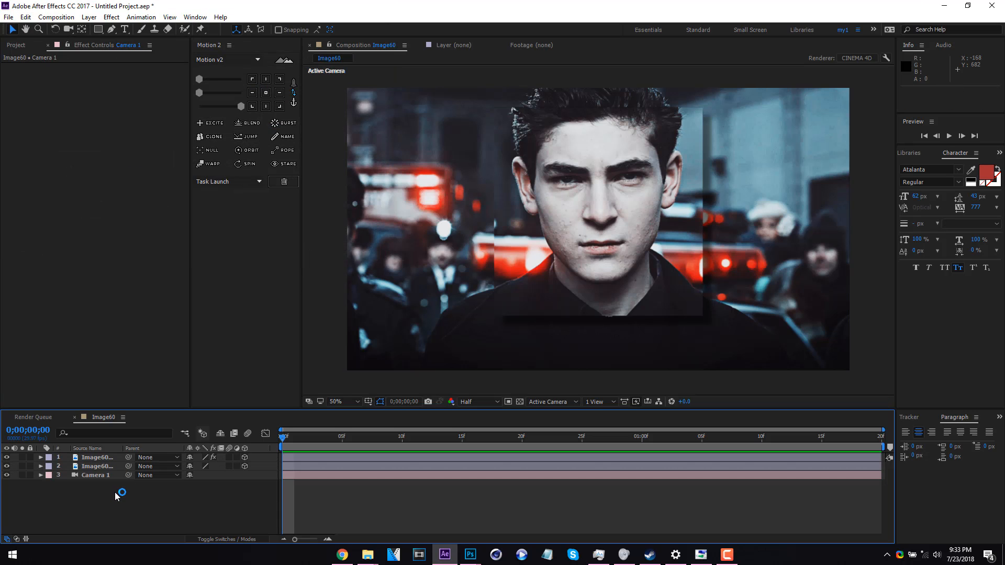
Add a null object as a 3D layer and centre its anchor point
right_click(116, 493)
mouse_move(194, 394)
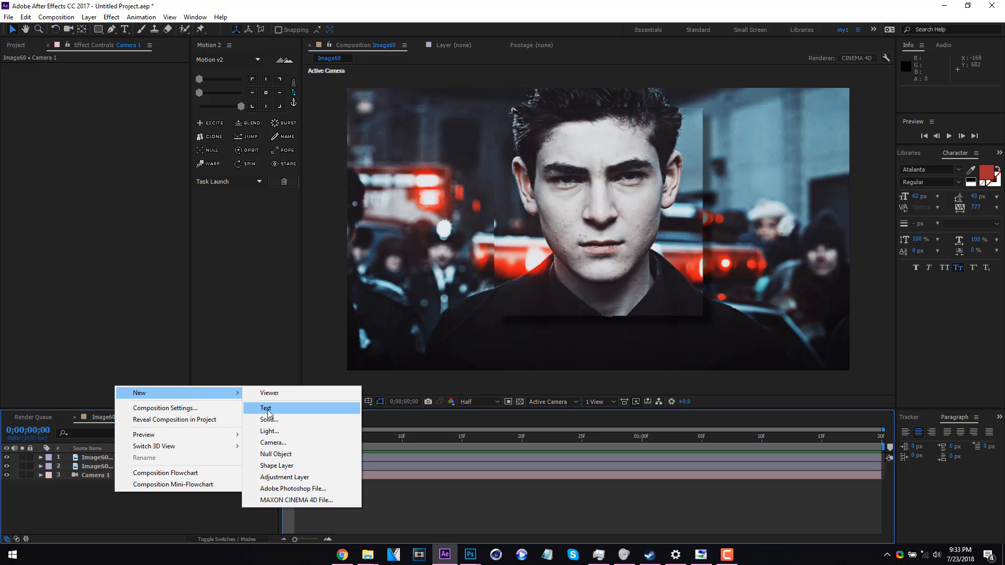
left_click(276, 454)
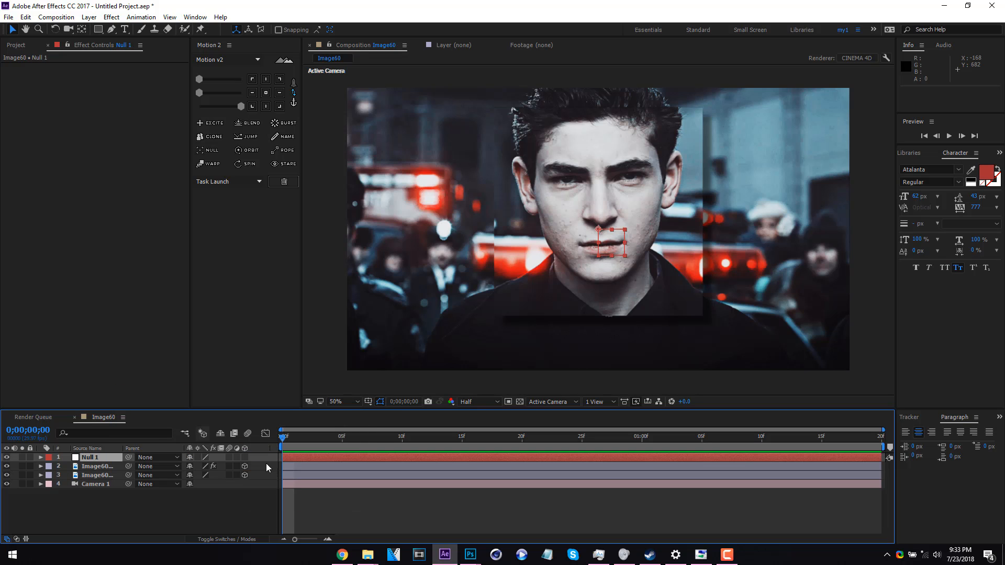
left_click(245, 457)
left_click(267, 93)
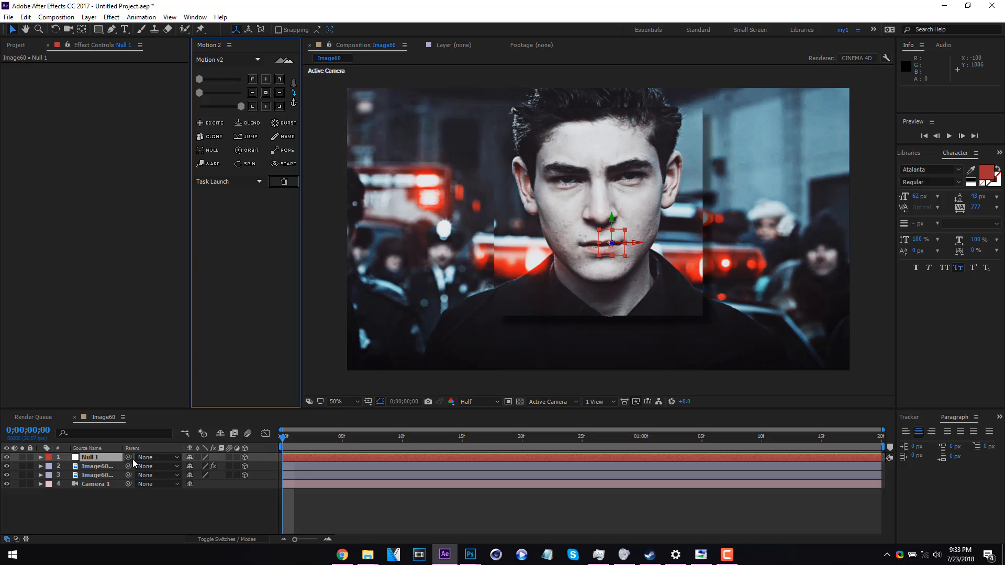
Parent Camera 1 to Null 1 and reveal the null's rotation properties
left_click_drag(129, 485, 104, 459)
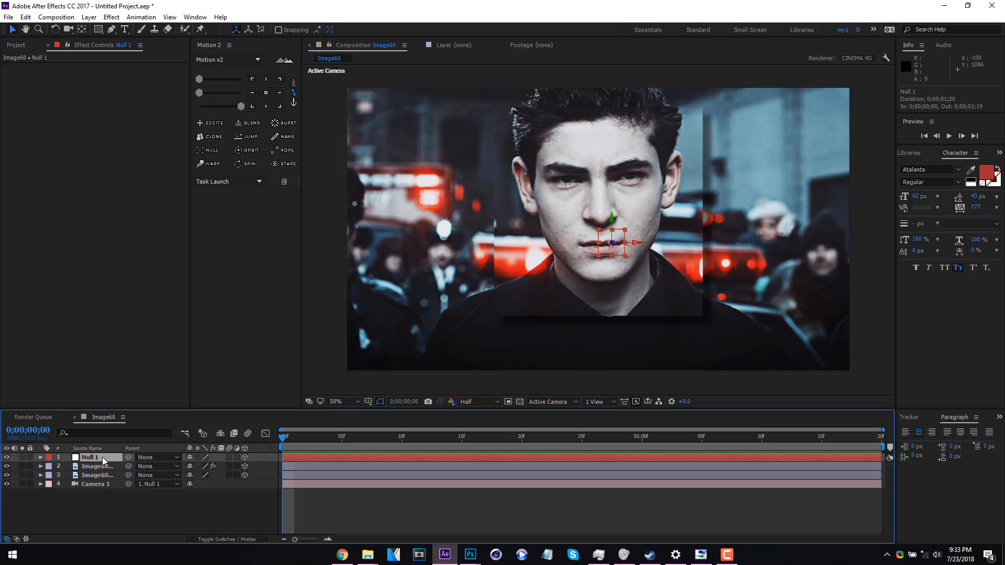
key("r")
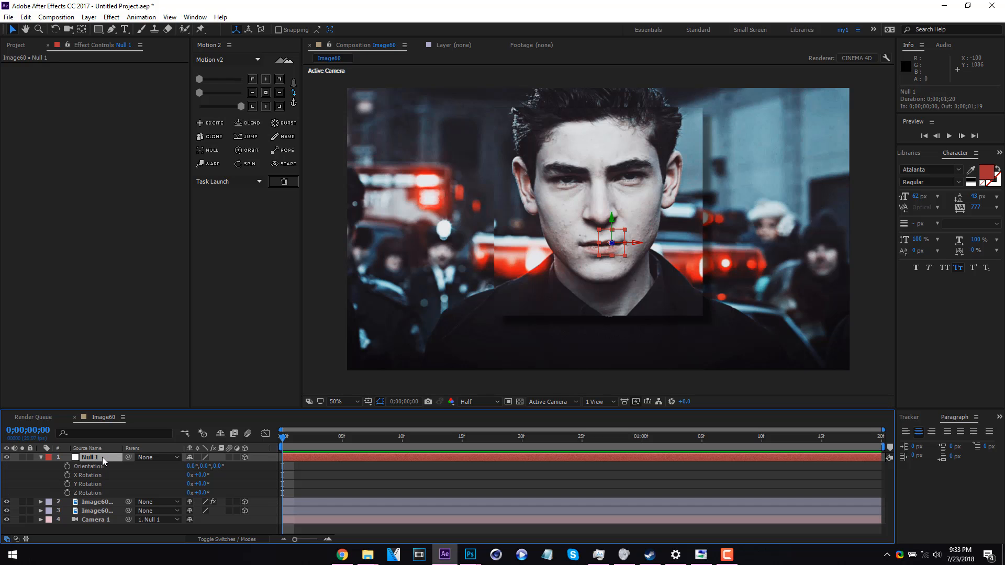
Keyframe the null's Orientation from 1°, 331°, 8° at the first frame to the unrotated keyframe moved to 0;00;01;09
left_click(67, 467)
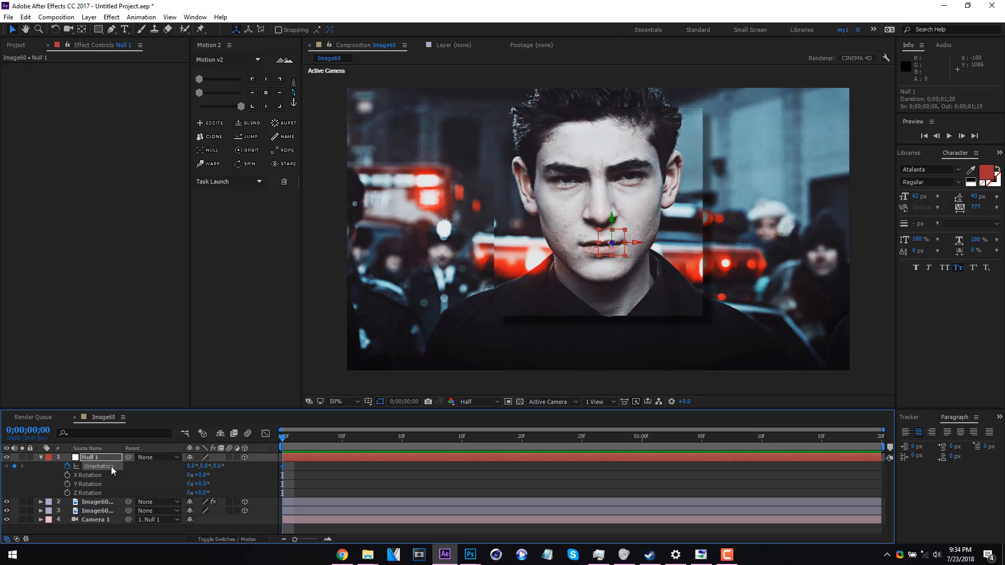
left_click_drag(282, 468, 748, 473)
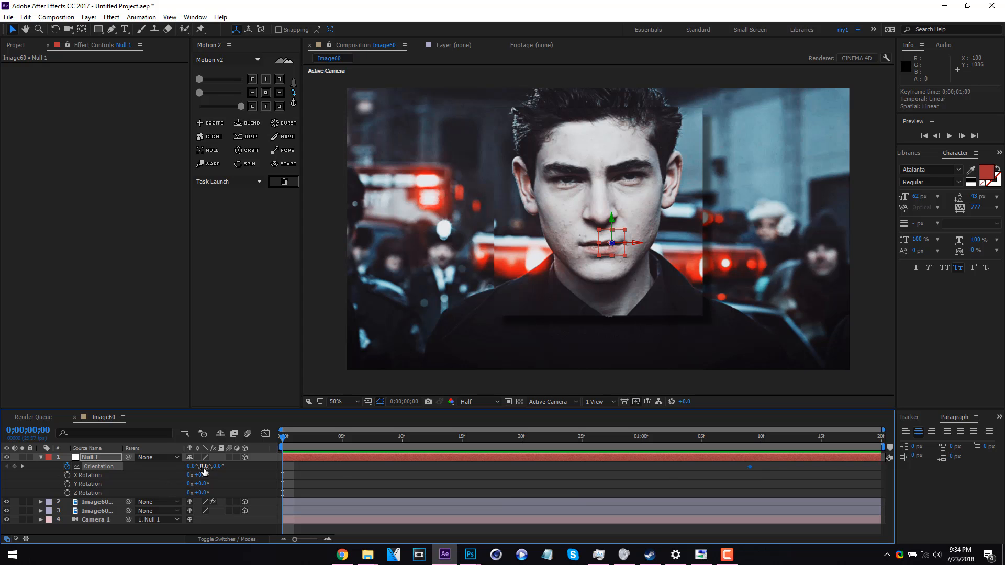
mouse_move(202, 466)
left_mouse_down()
mouse_move(185, 471)
mouse_move(232, 467)
mouse_move(191, 468)
left_mouse_up()
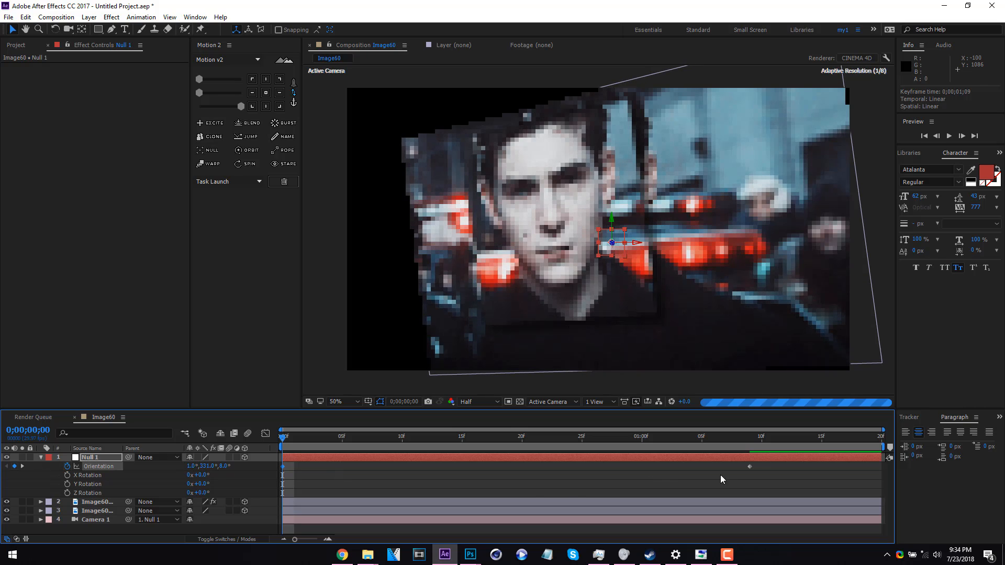
Apply Easy Ease to both of the null's Orientation keyframes
left_click_drag(770, 467, 223, 466)
right_click(283, 467)
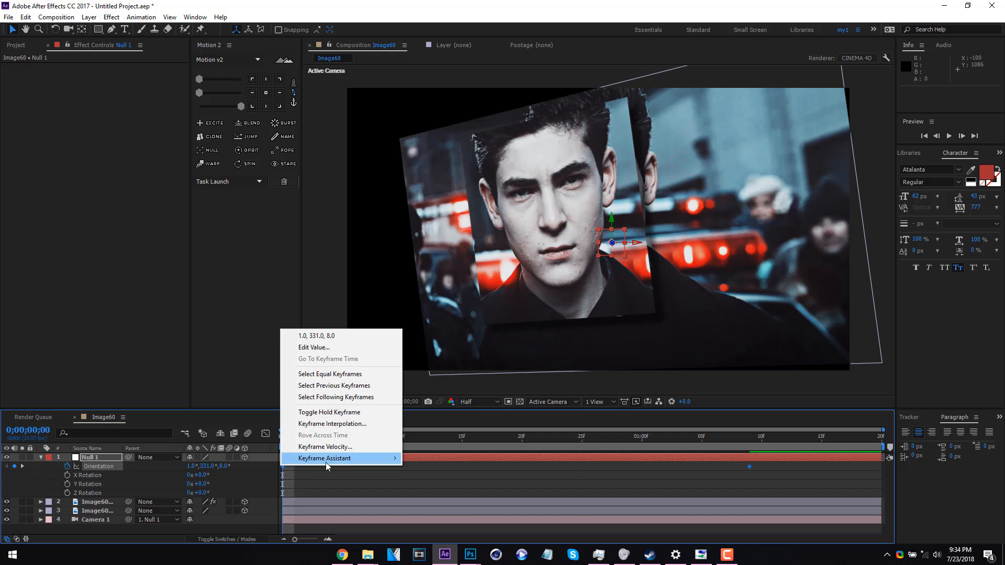
mouse_move(345, 463)
left_click(430, 481)
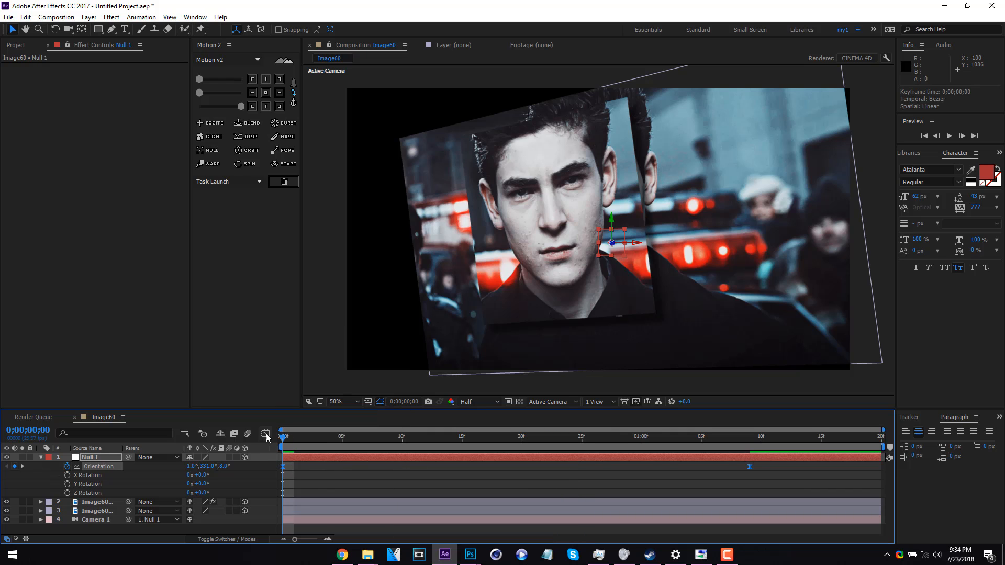
Reshape the Orientation speed curve in the Graph Editor so the rotation starts fast and slows gradually towards the last keyframe
left_click(269, 435)
left_click(558, 529)
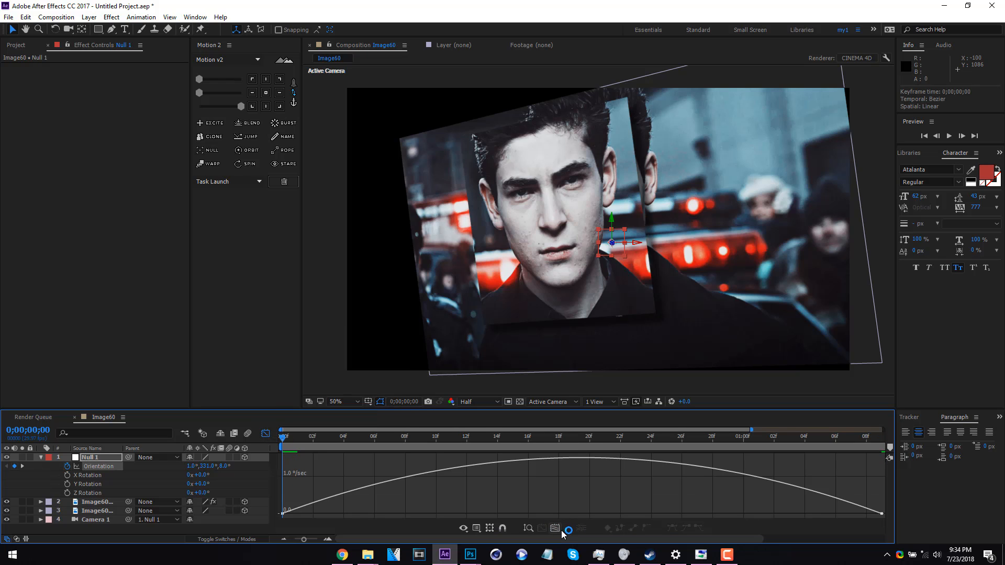
left_click(712, 468)
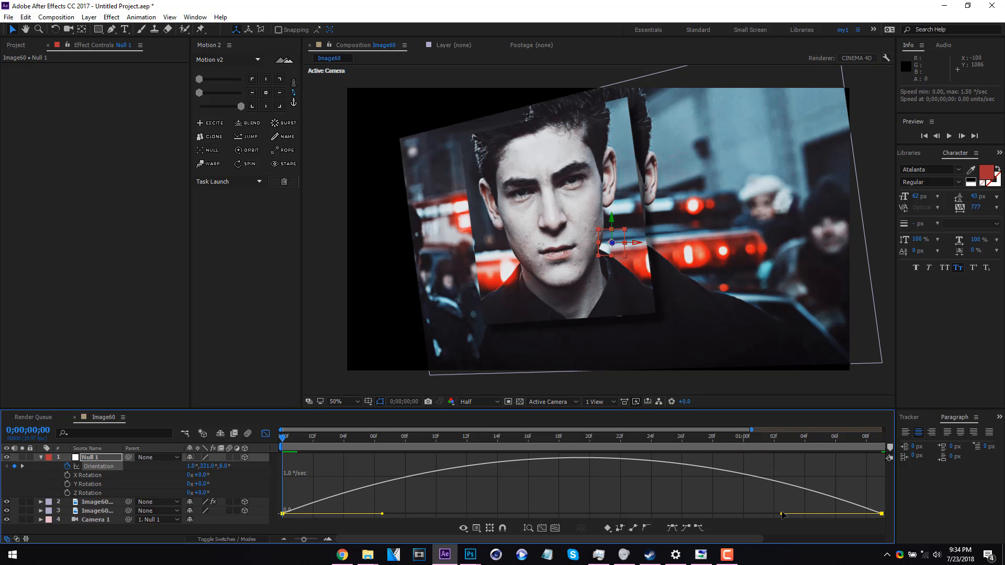
left_click_drag(781, 517, 411, 509)
key("space")
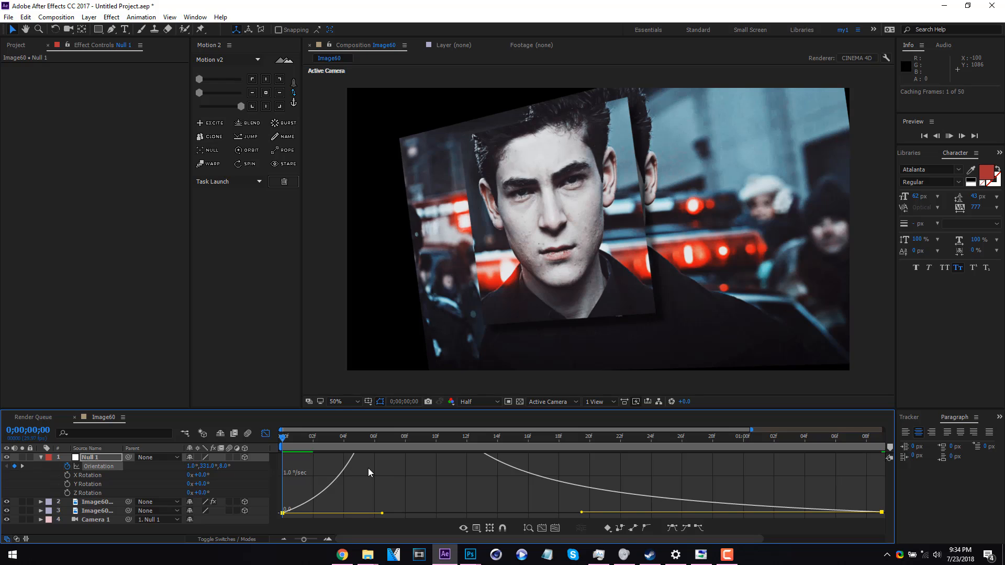
key("space")
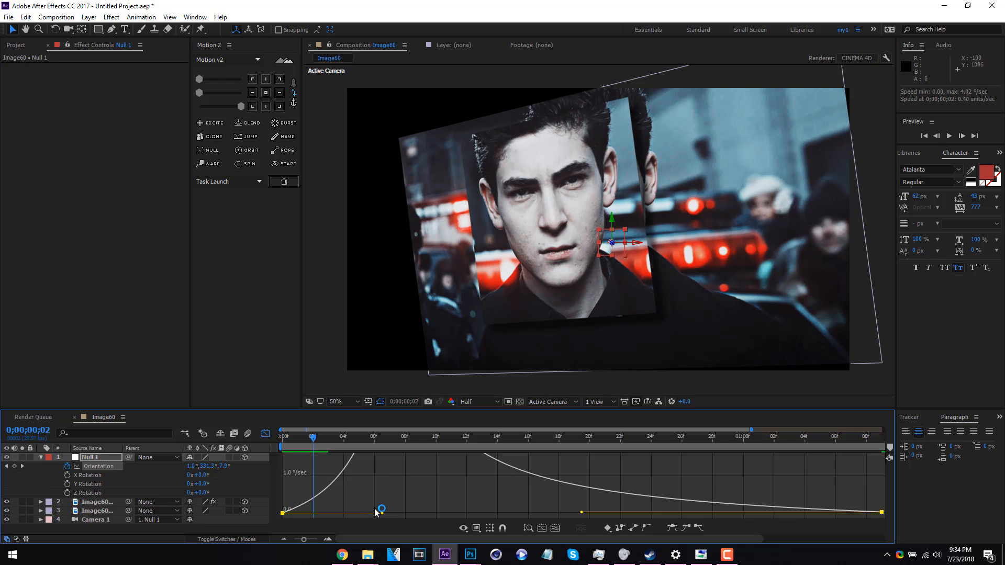
left_click_drag(382, 516, 278, 460)
left_click(266, 433)
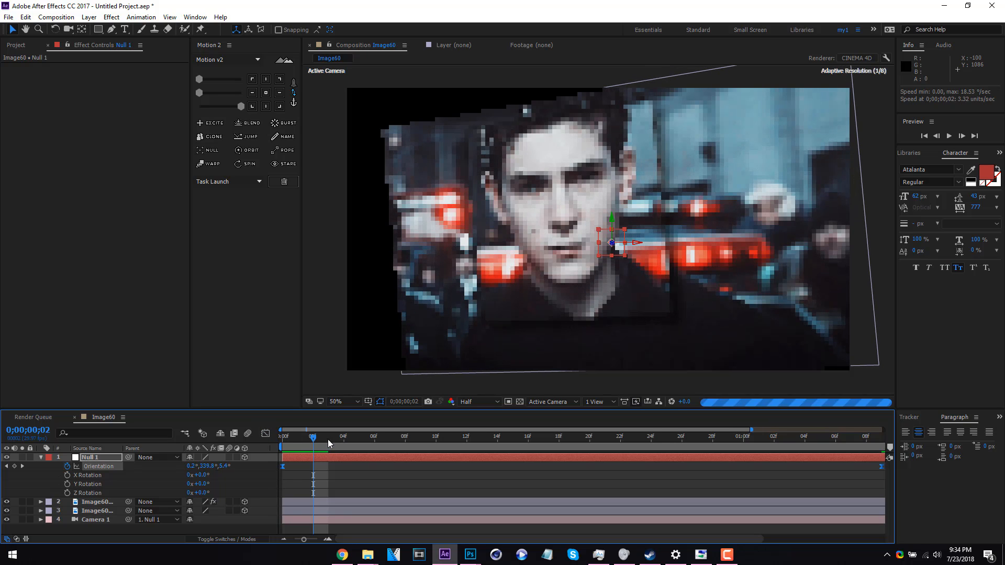
Collapse the null's properties, preview the camera move from the first frame and return to the start
left_click_drag(325, 439, 194, 447)
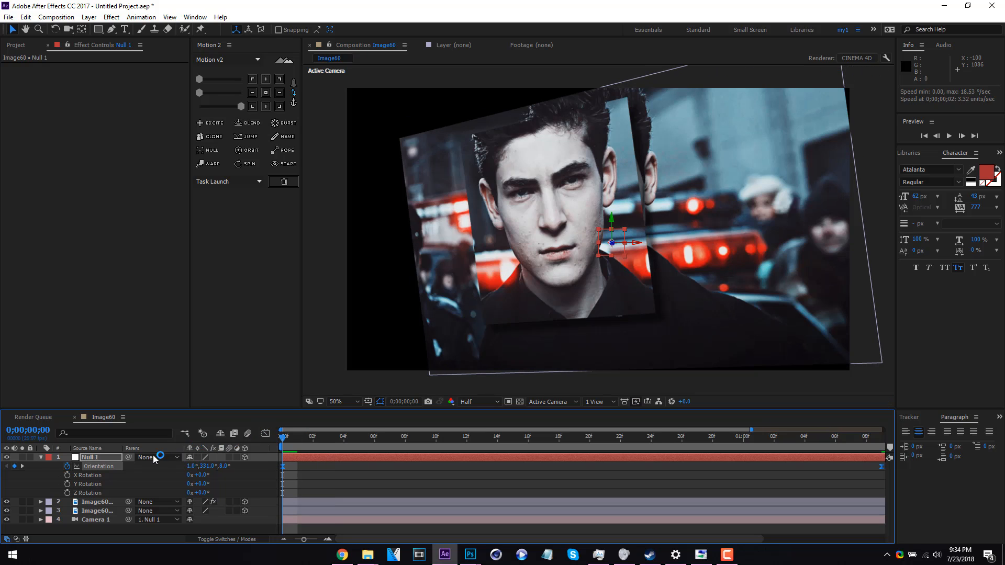
left_click(40, 458)
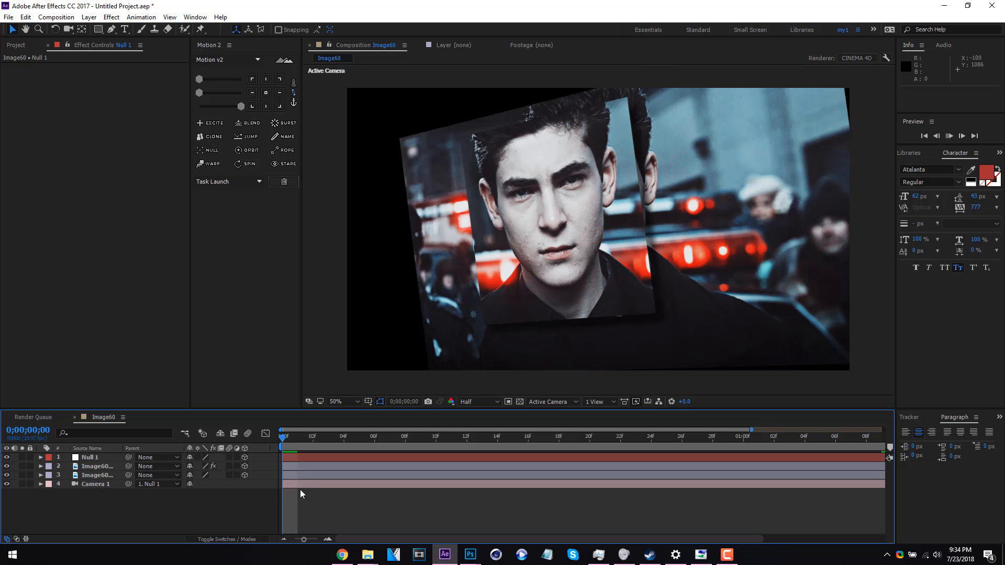
key("space")
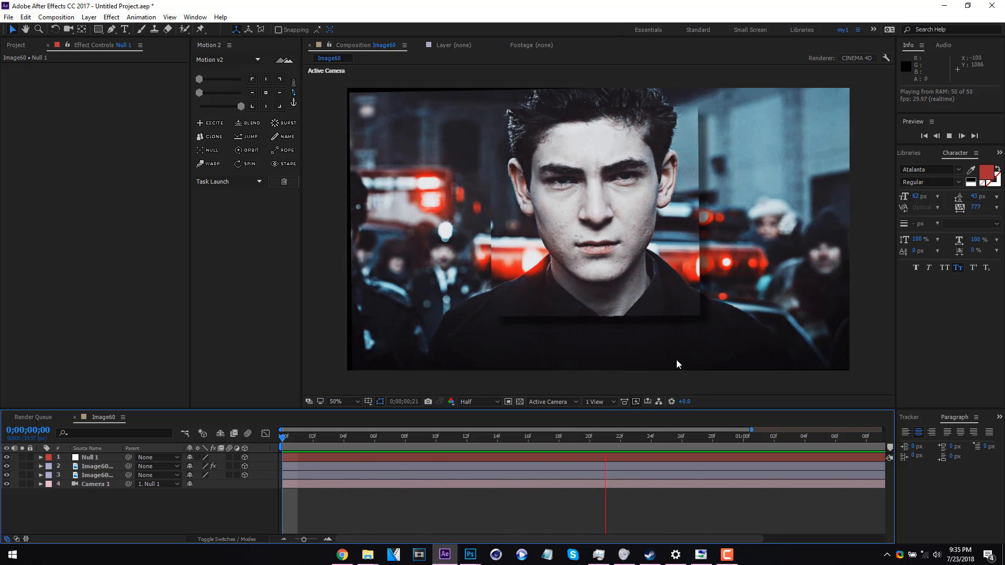
key("space")
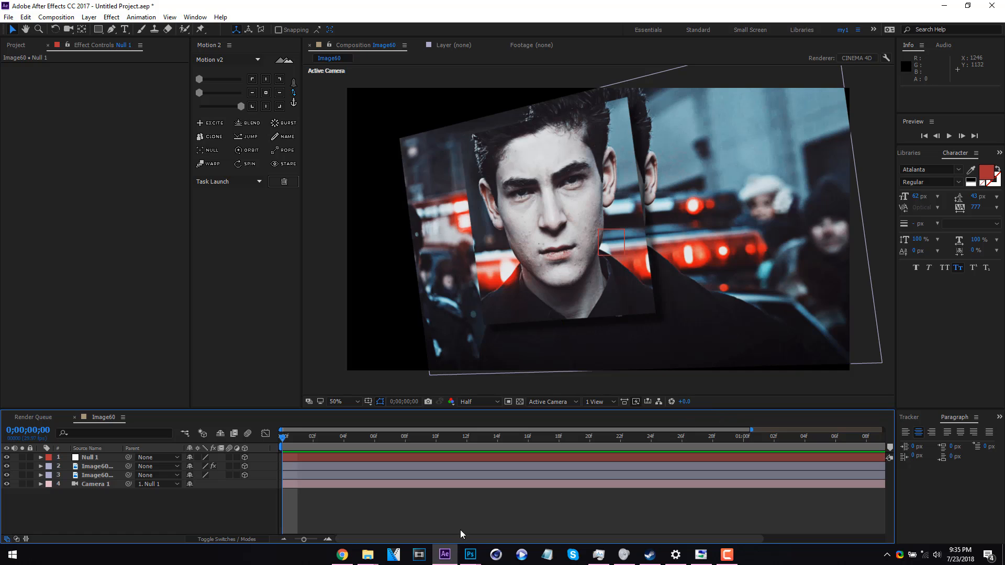
key("space")
key("space")
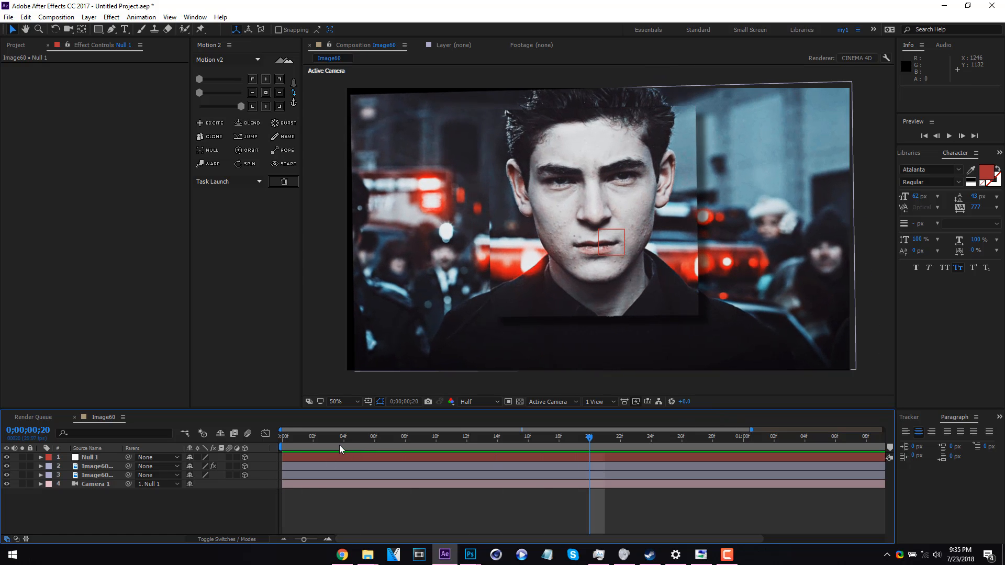
left_click_drag(336, 442, 242, 446)
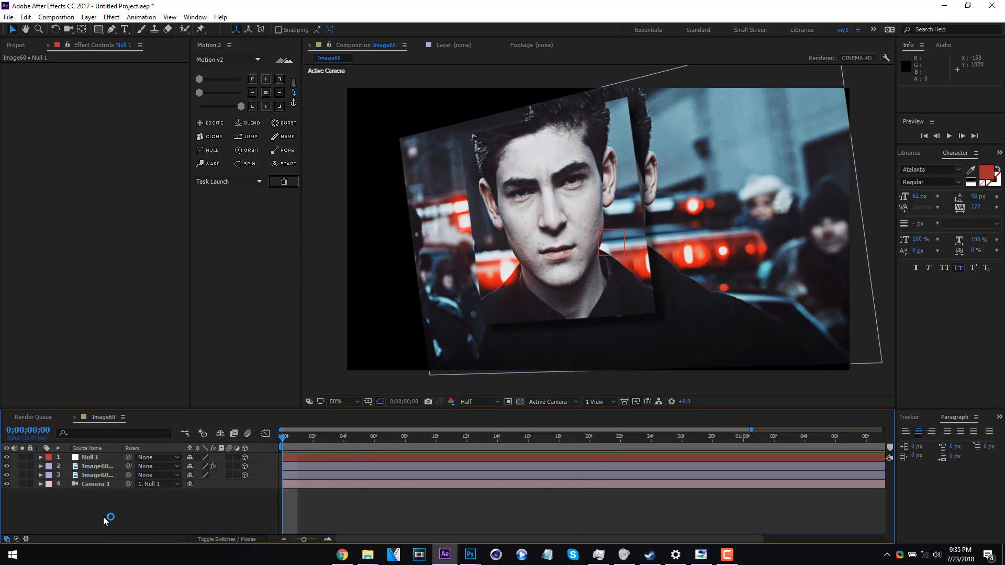
Apply the Stylize effect Motion Tile to the lower background image layer
left_click(98, 479)
right_click(98, 479)
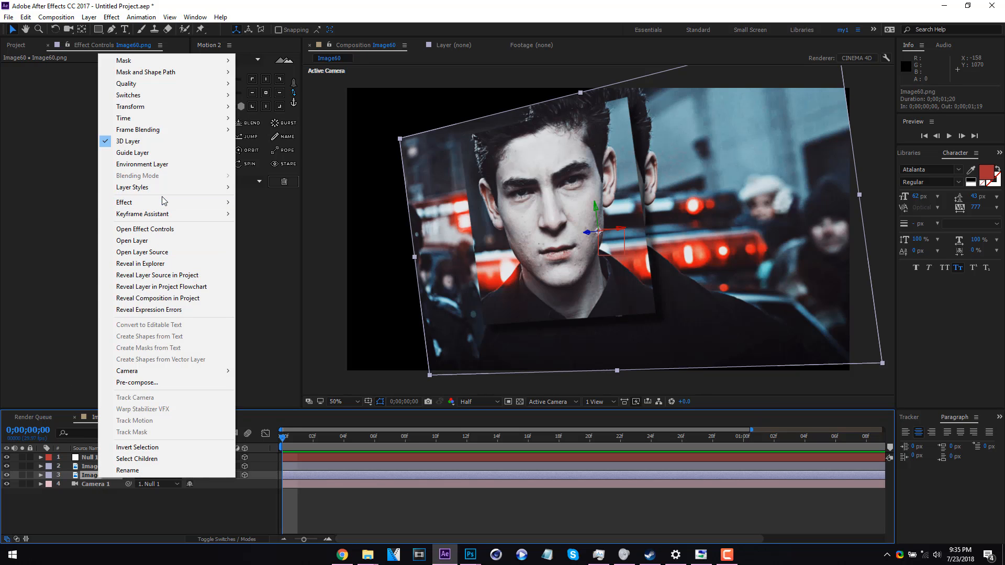
mouse_move(165, 205)
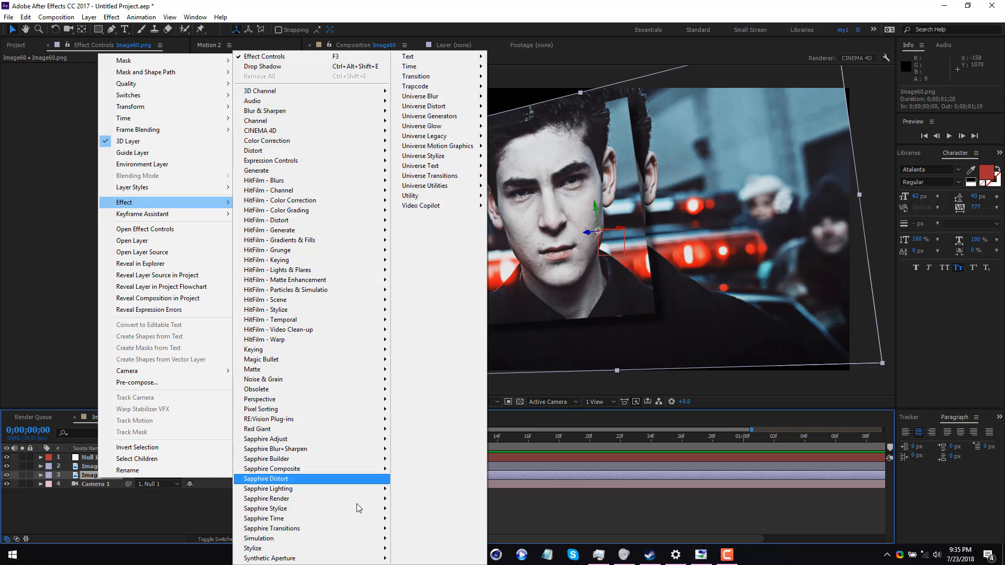
mouse_move(347, 548)
left_click(469, 489)
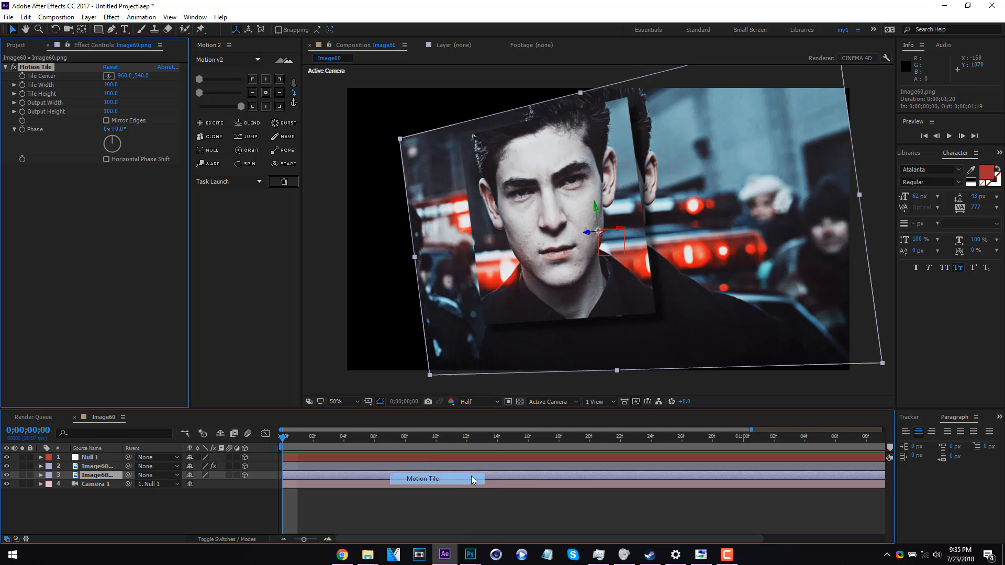
Enable Mirror Edges in Motion Tile, set Output Width to 520 and Output Height to 660, and preview the filled edges
left_click(108, 122)
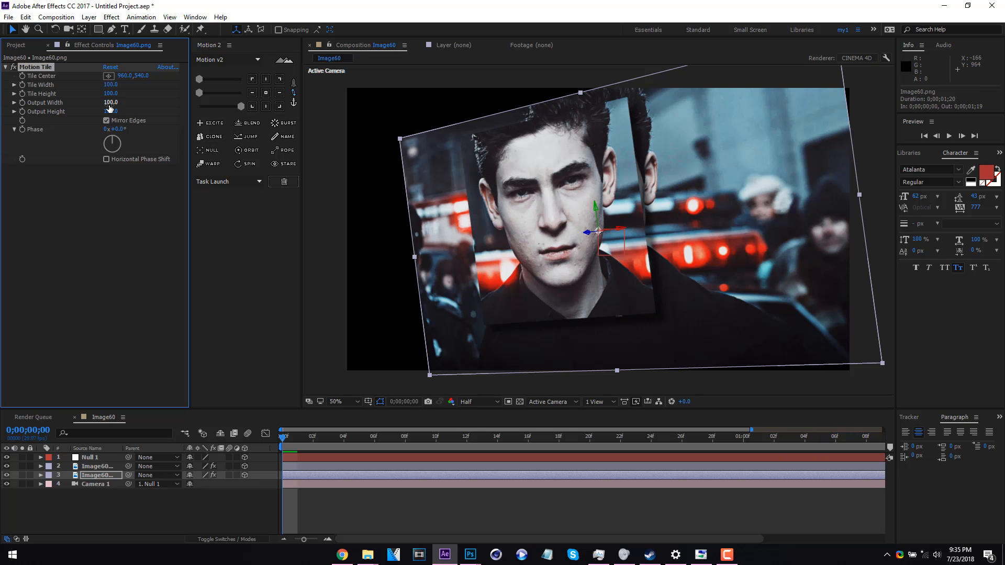
left_click_drag(126, 105, 173, 105)
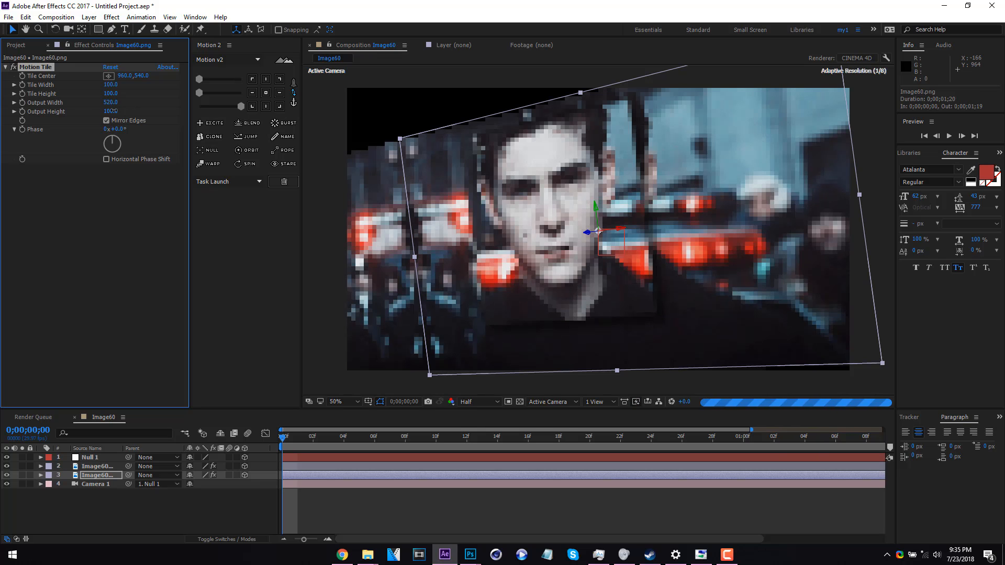
left_click_drag(111, 111, 147, 113)
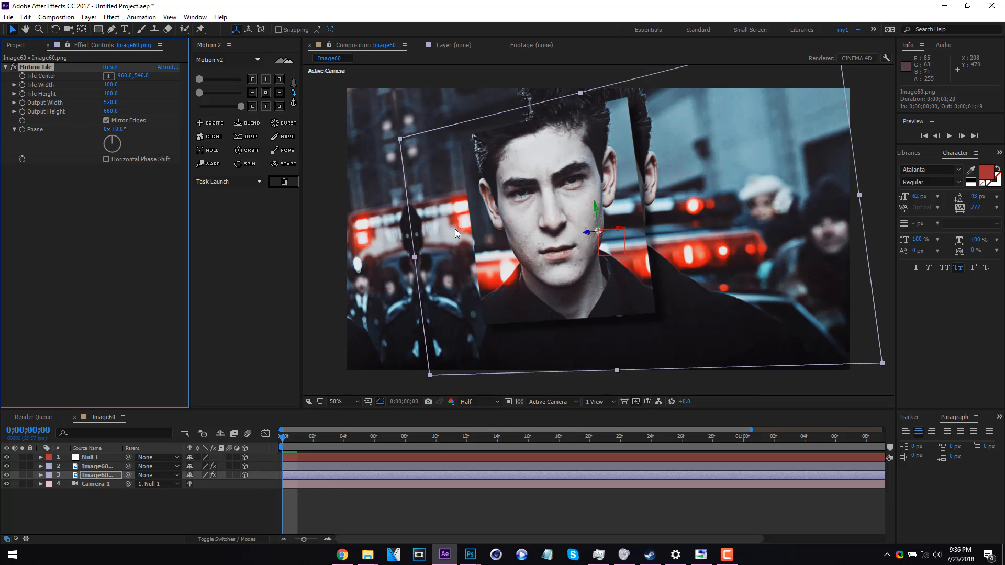
key("space")
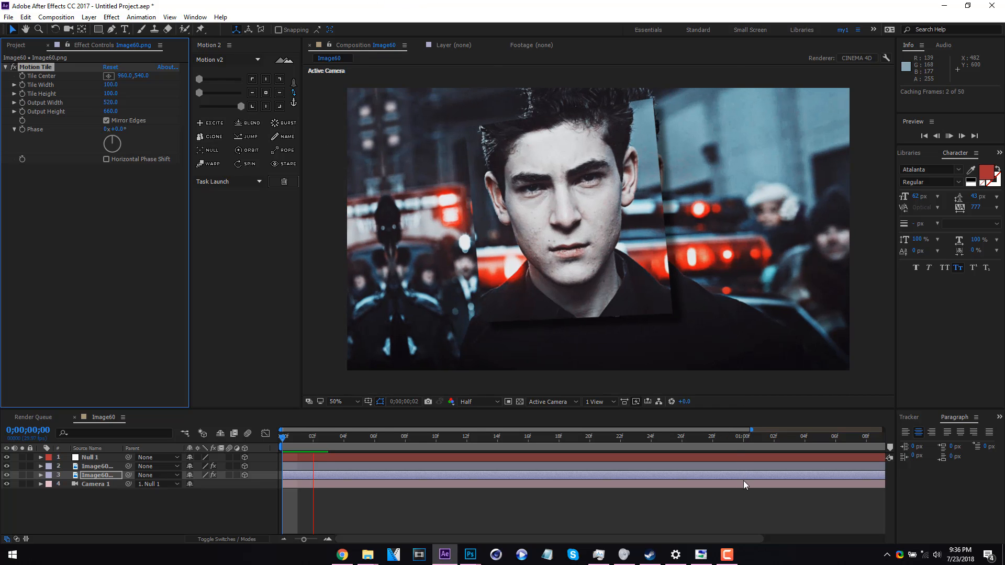
key("space")
Add a text layer reading "random text" over the image at frame 0;00;00;22
left_click_drag(467, 438, 624, 446)
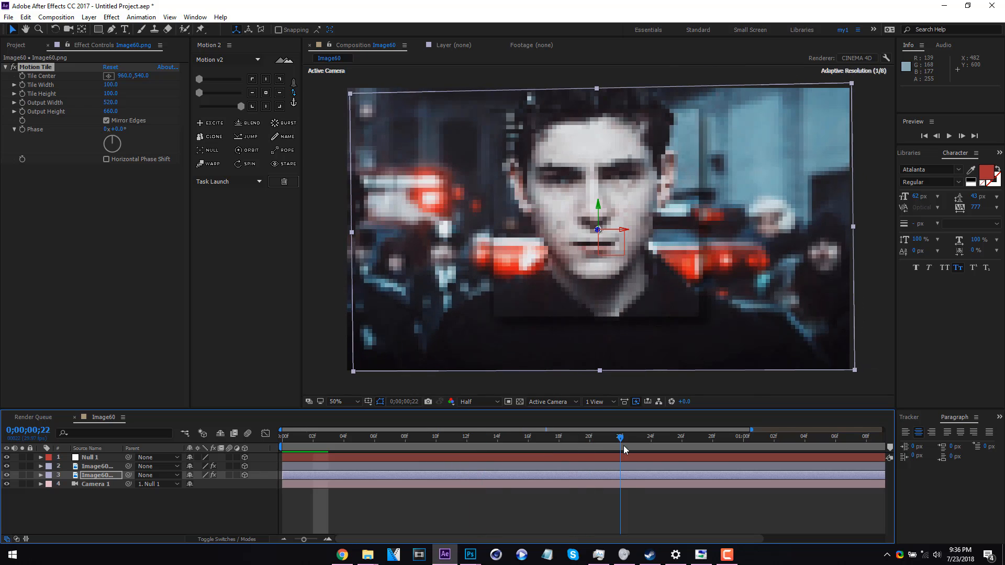
left_click(124, 31)
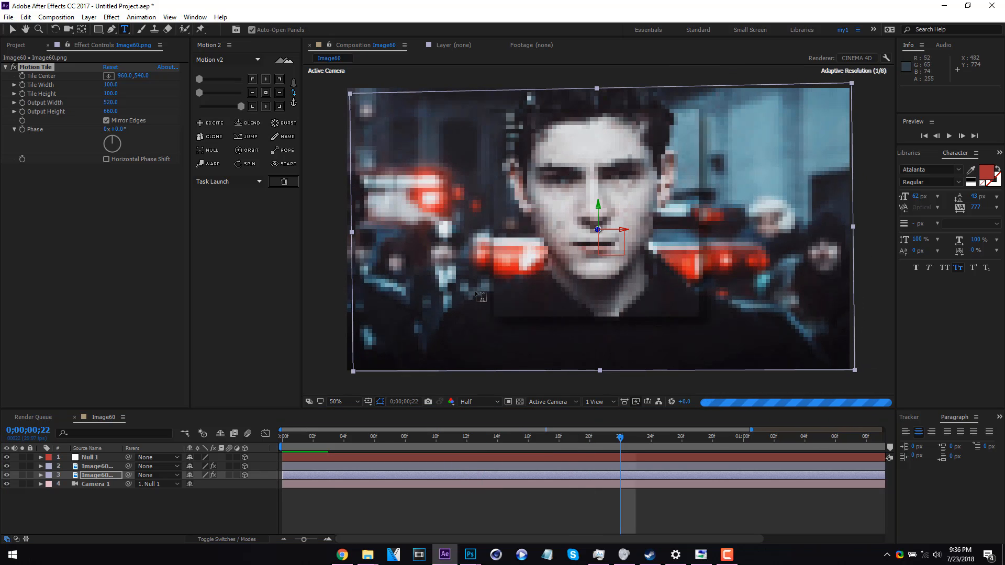
left_click(475, 286)
type("y")
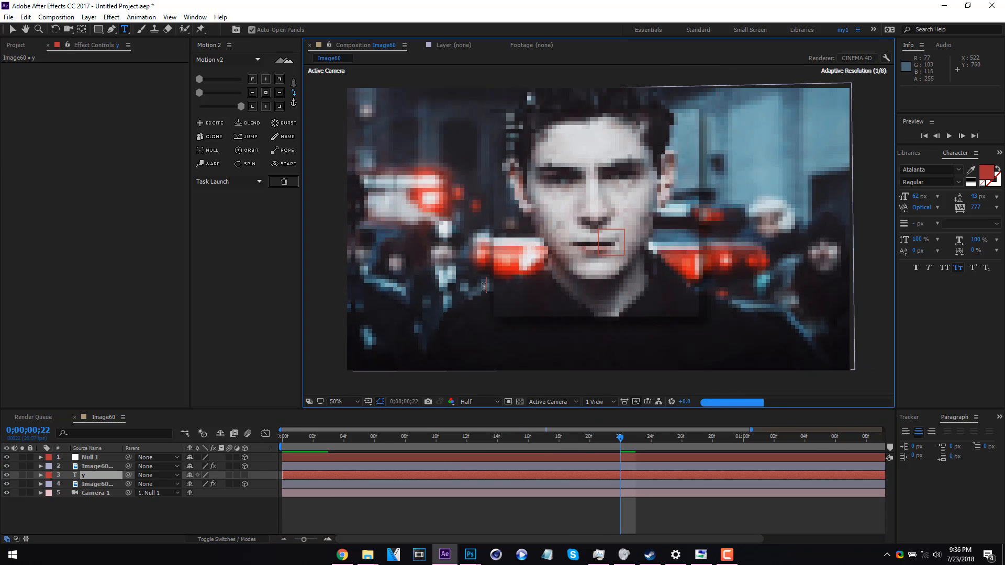
key("BackSpace")
type("random")
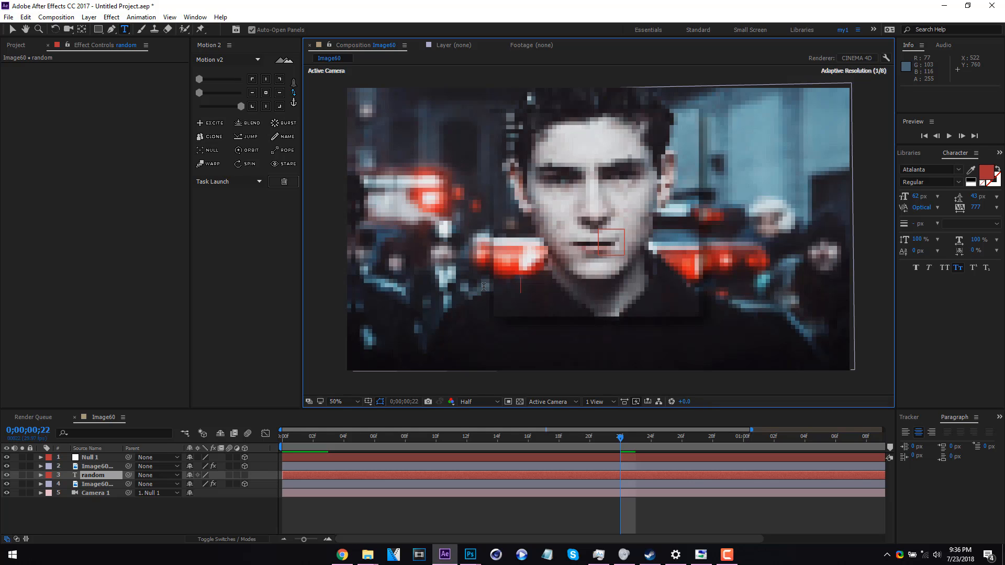
type(" text")
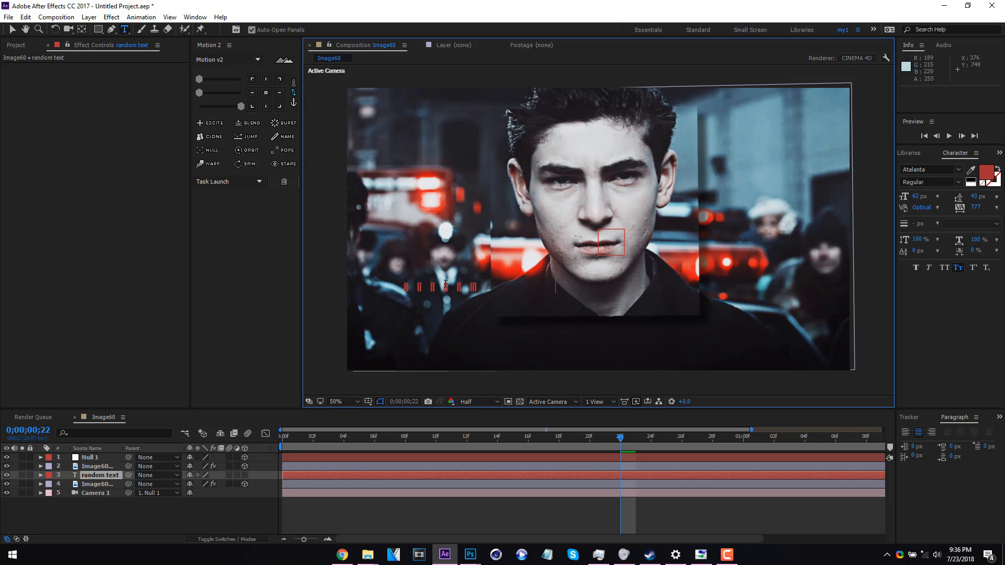
Change the fill colour of the "random text" layer to white
left_click(988, 173)
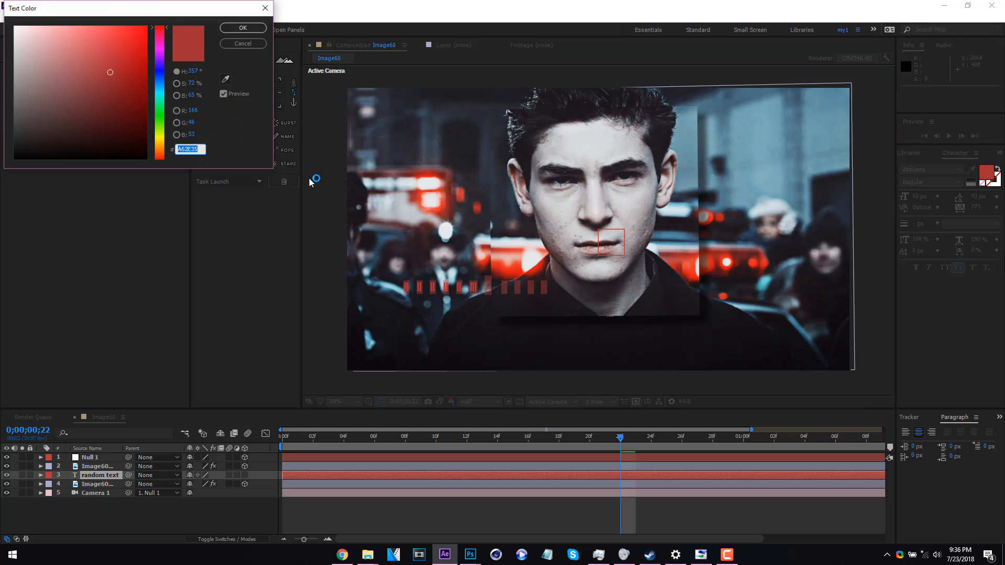
left_click(15, 26)
left_click(243, 28)
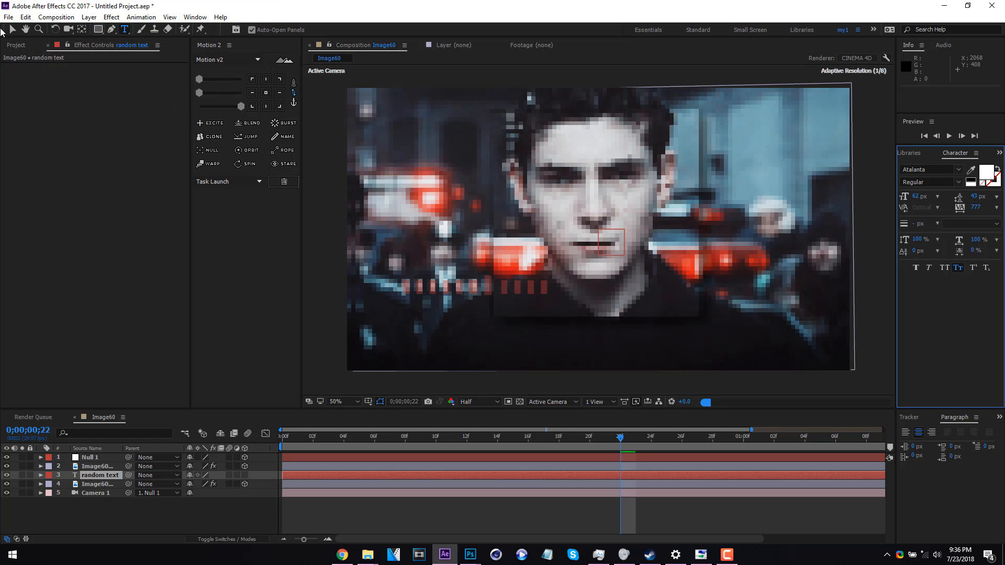
Centre the text layer's anchor point and place the text just below the raised portrait, at about 942.6, 950.8
left_click(15, 30)
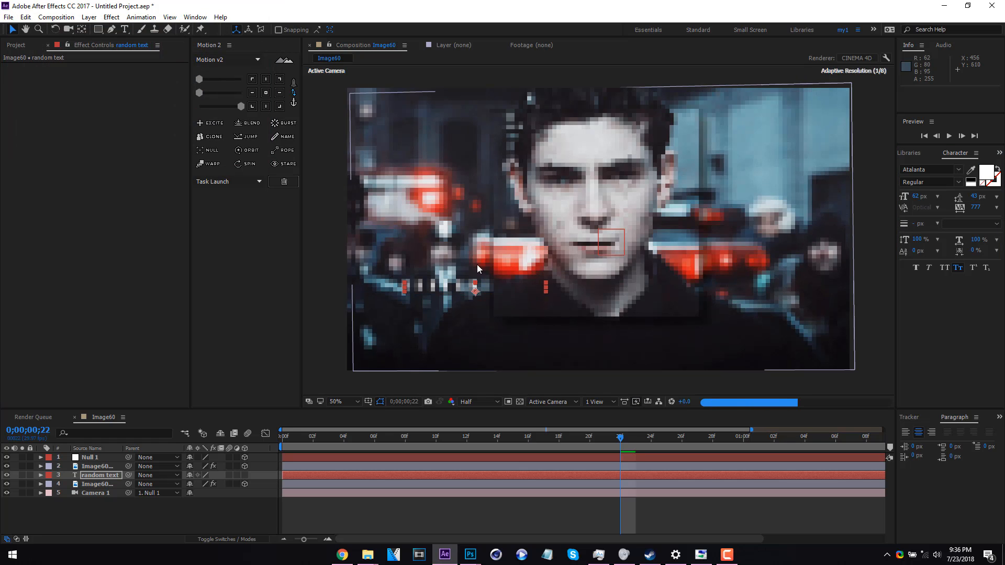
left_click(267, 95)
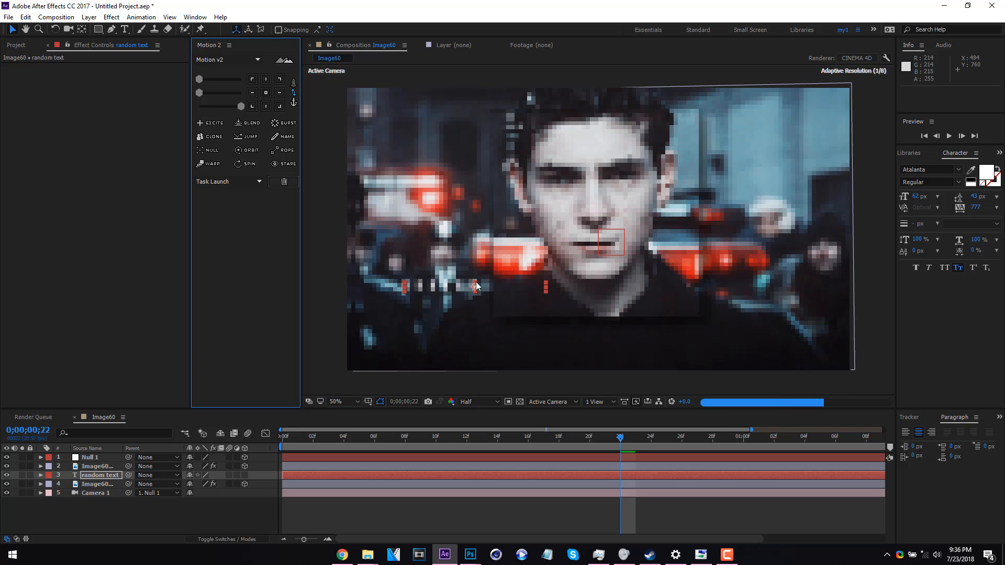
left_click_drag(481, 289, 603, 335)
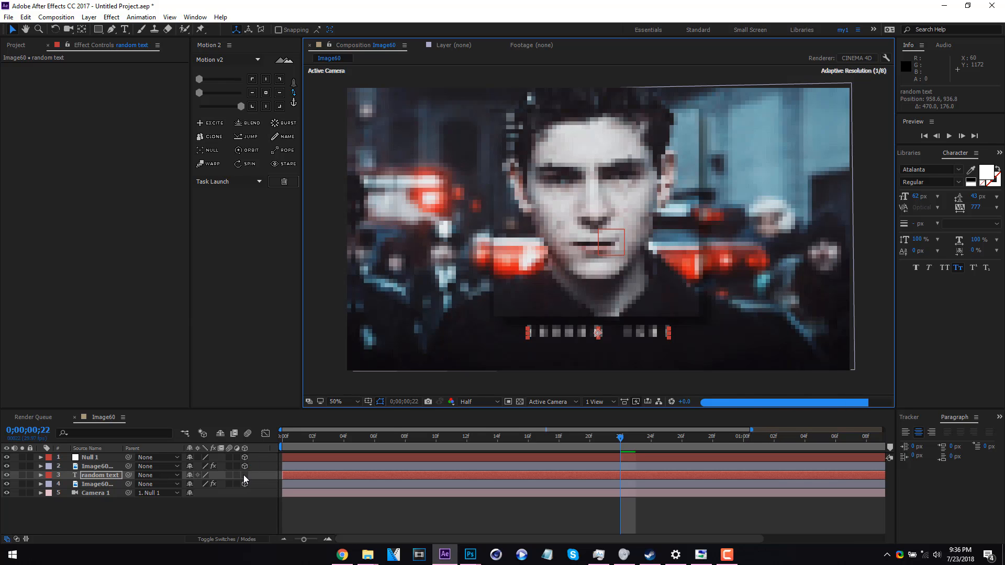
left_click_drag(655, 337, 651, 341)
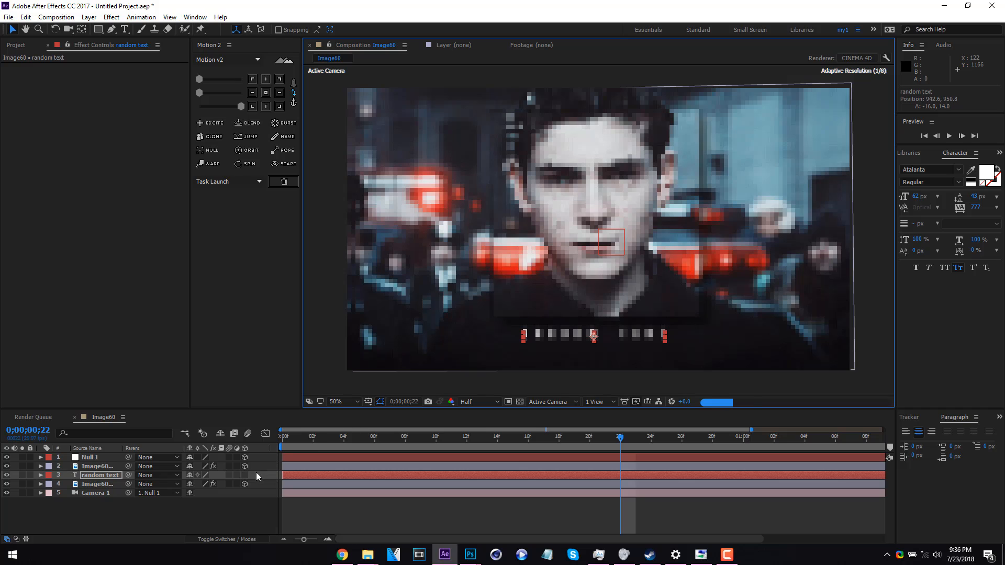
Make the text a 3D layer, bring it forward to a Z position of -36, and check it at the first frame
left_click(248, 476)
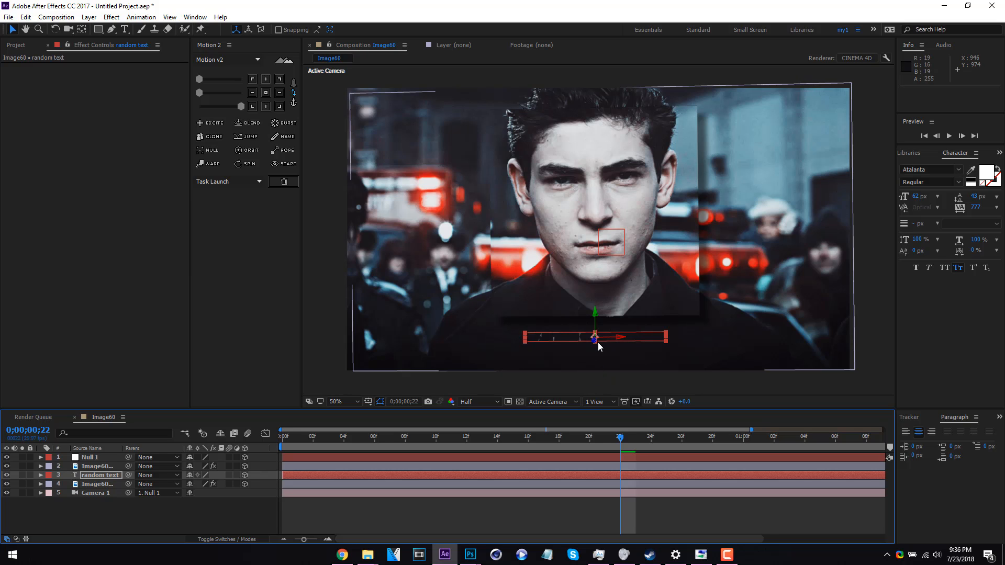
left_click_drag(595, 341, 586, 347)
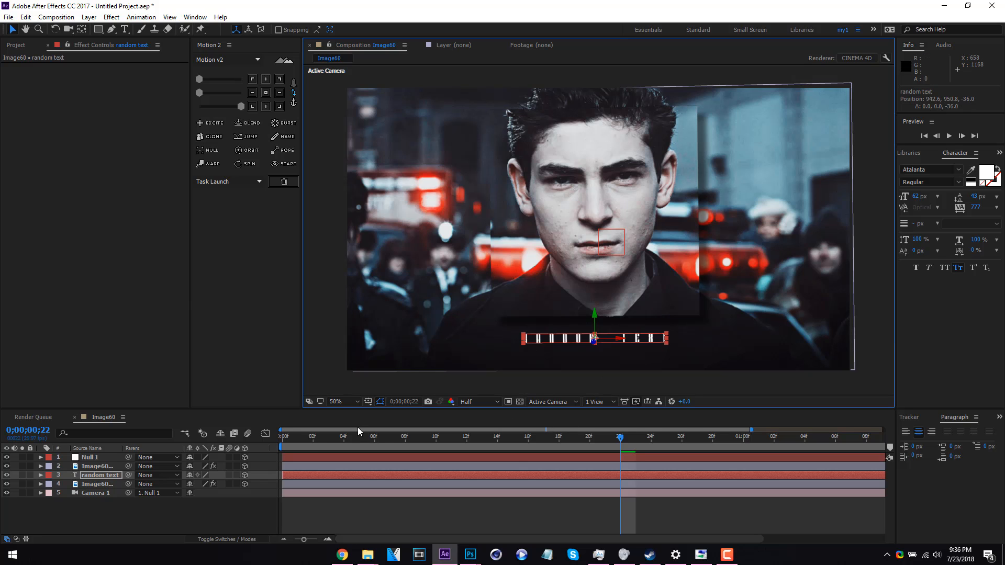
left_click_drag(296, 442, 228, 445)
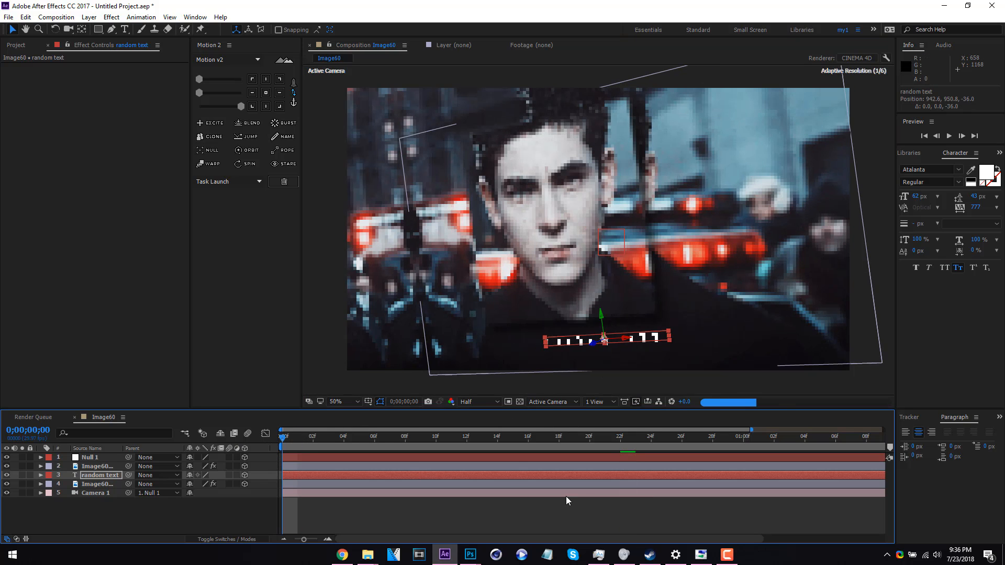
left_click(728, 555)
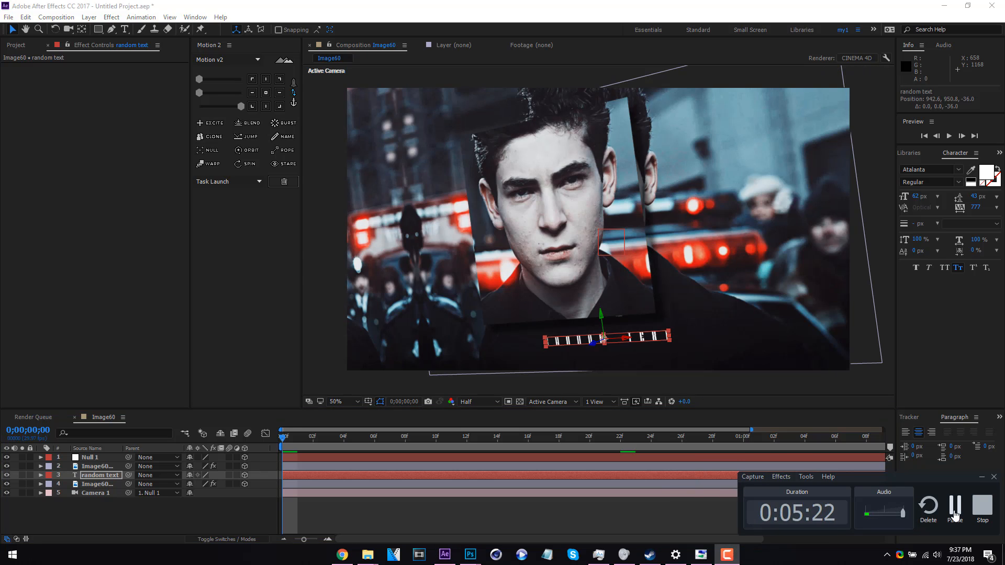
left_click(955, 517)
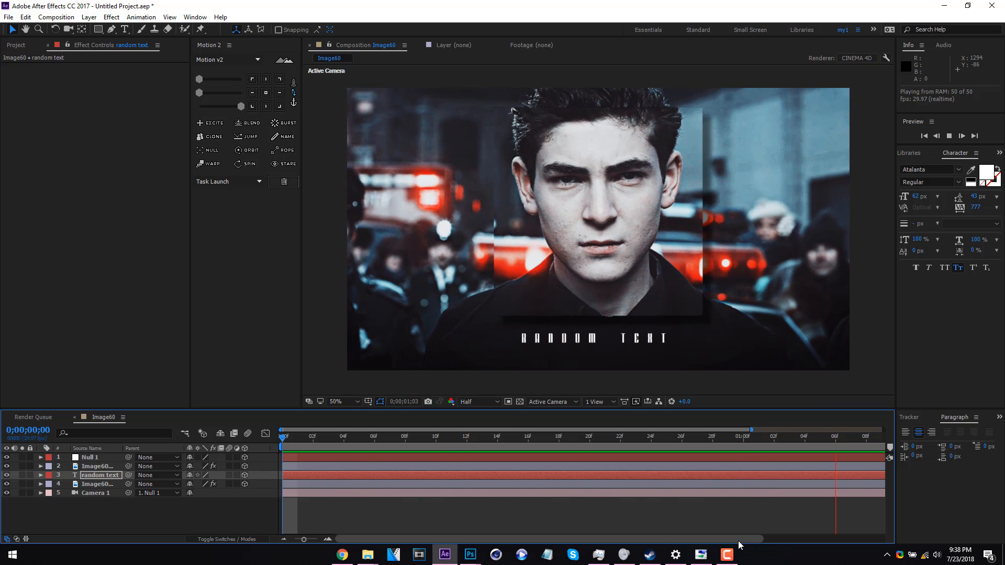
left_click(735, 555)
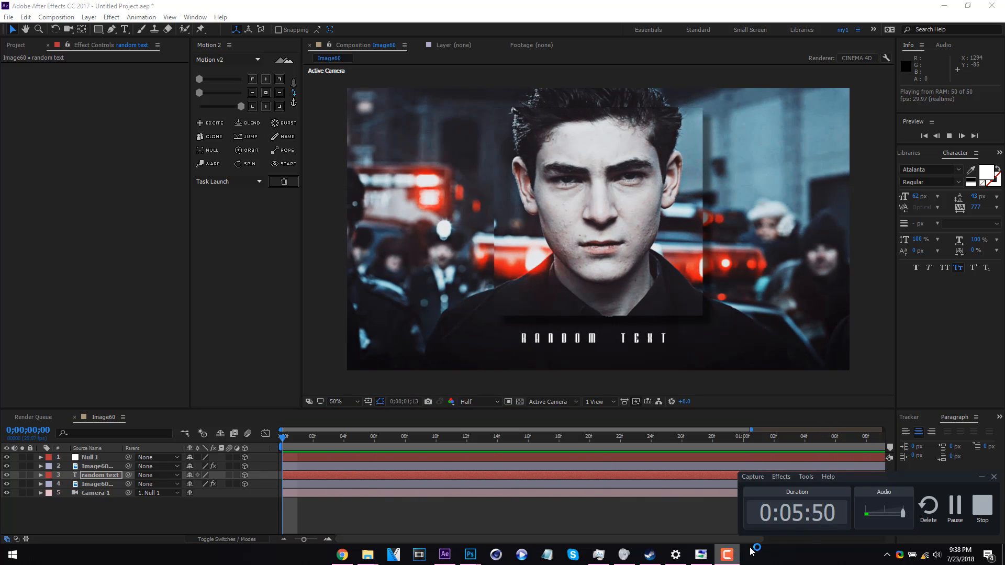